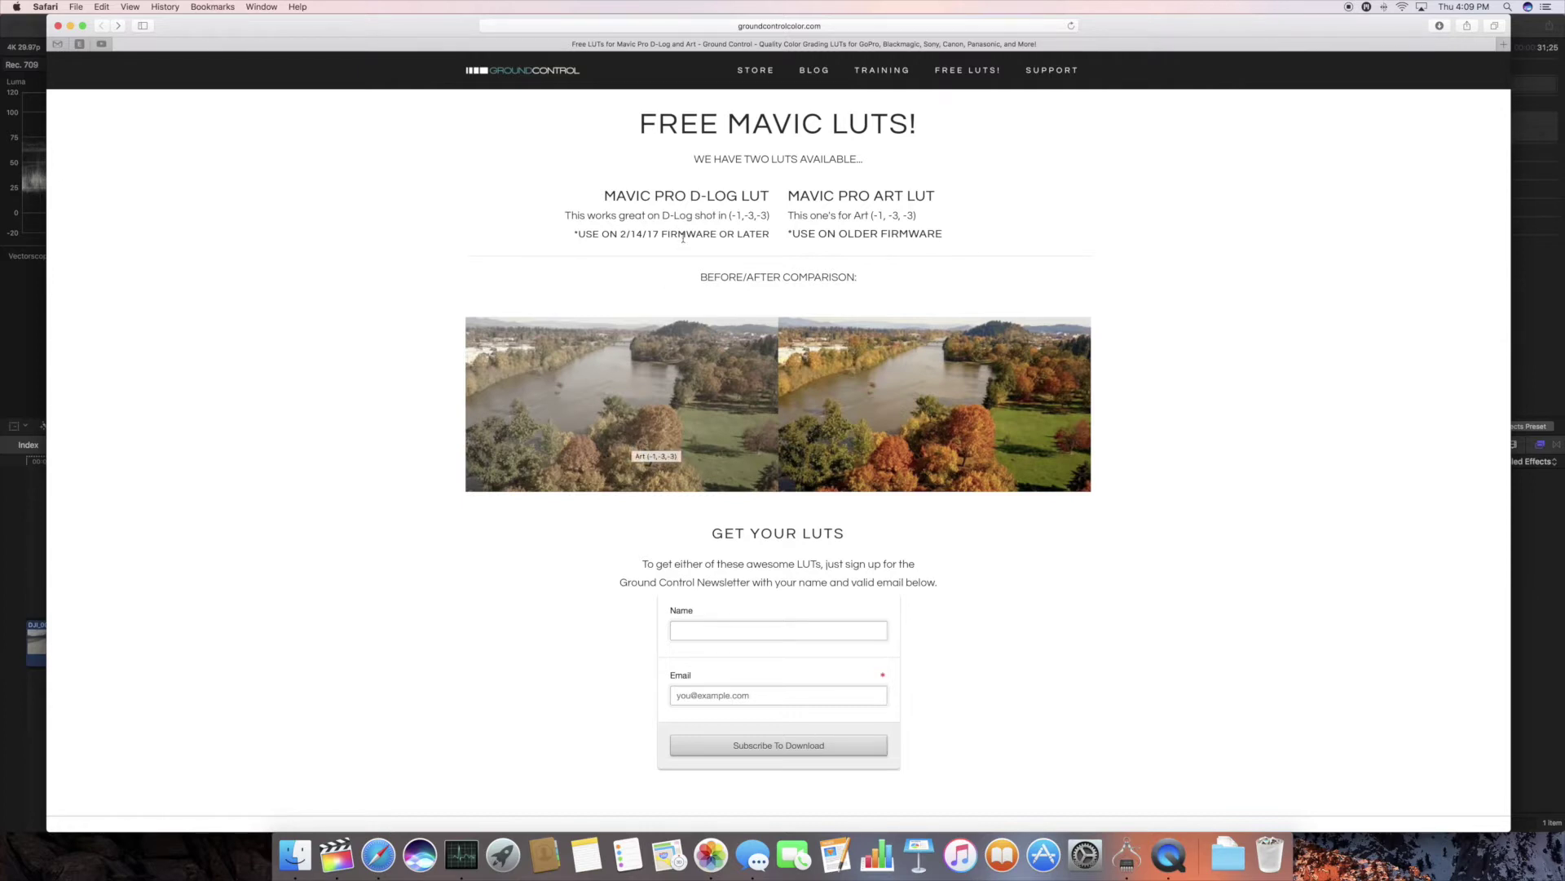
# - Highlight the MAVIC PRO D-LOG LUT heading and click into the signup Name and Email fields
pyautogui.moveTo(607, 194); pyautogui.dragTo(769, 197)
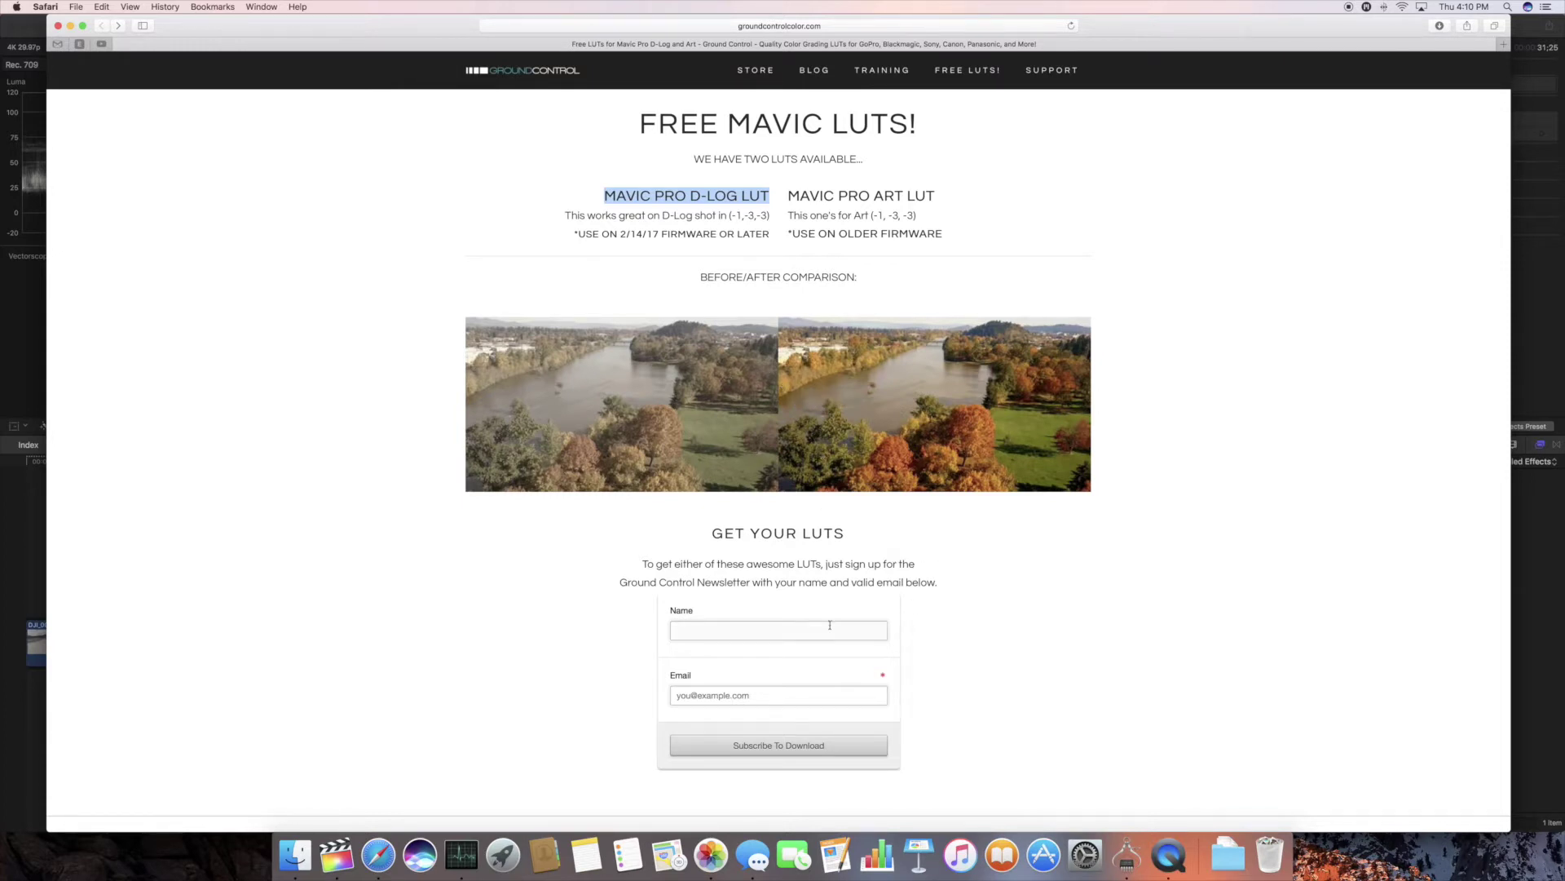
pyautogui.click(785, 629)
pyautogui.click(778, 695)
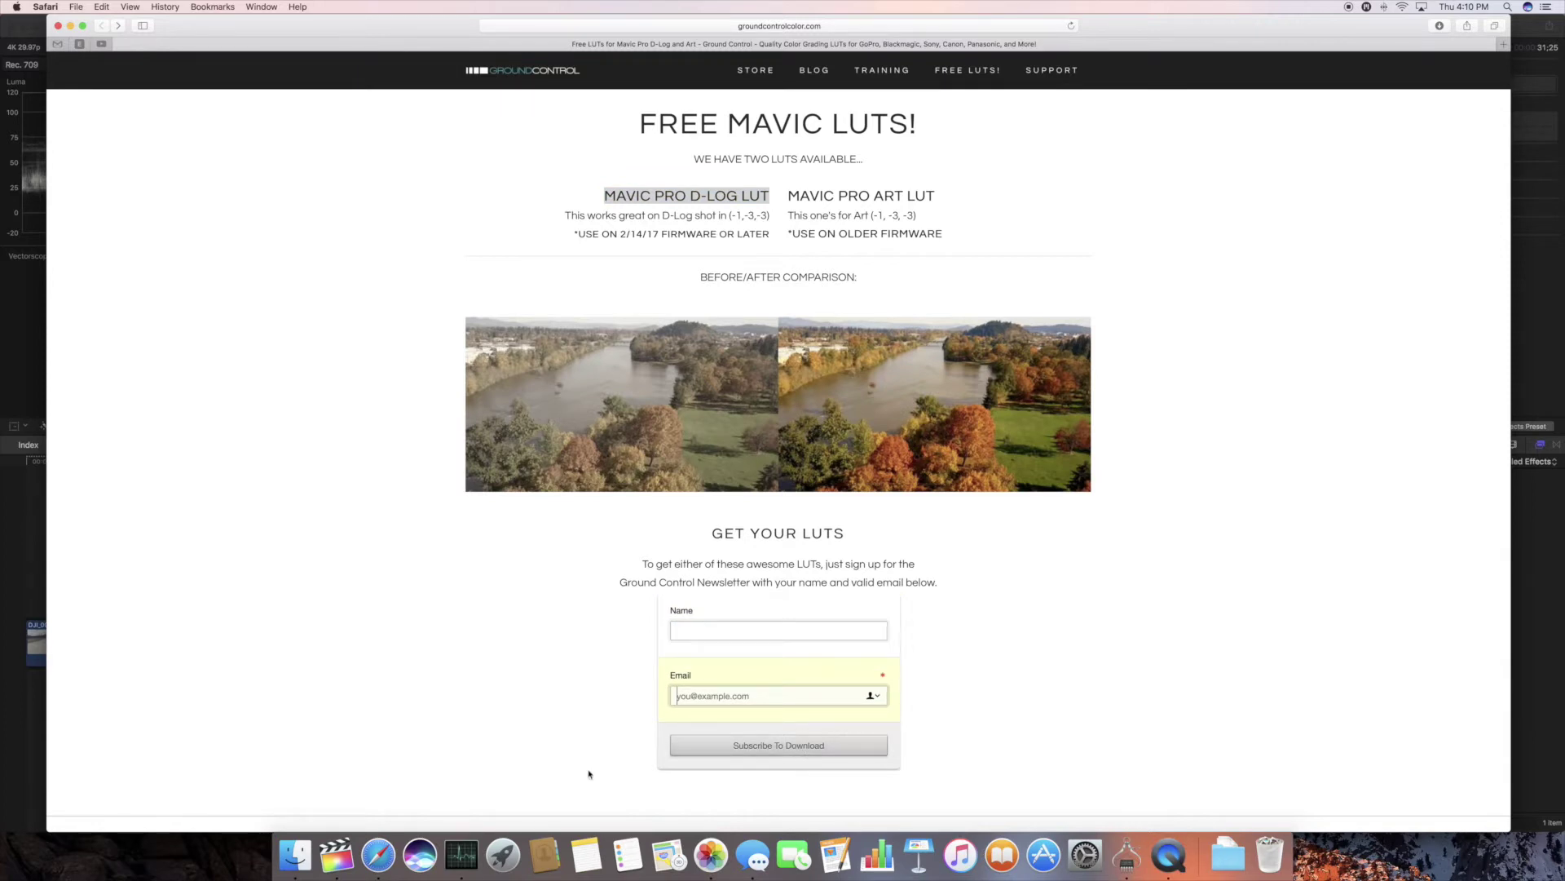
pyautogui.click(308, 850)
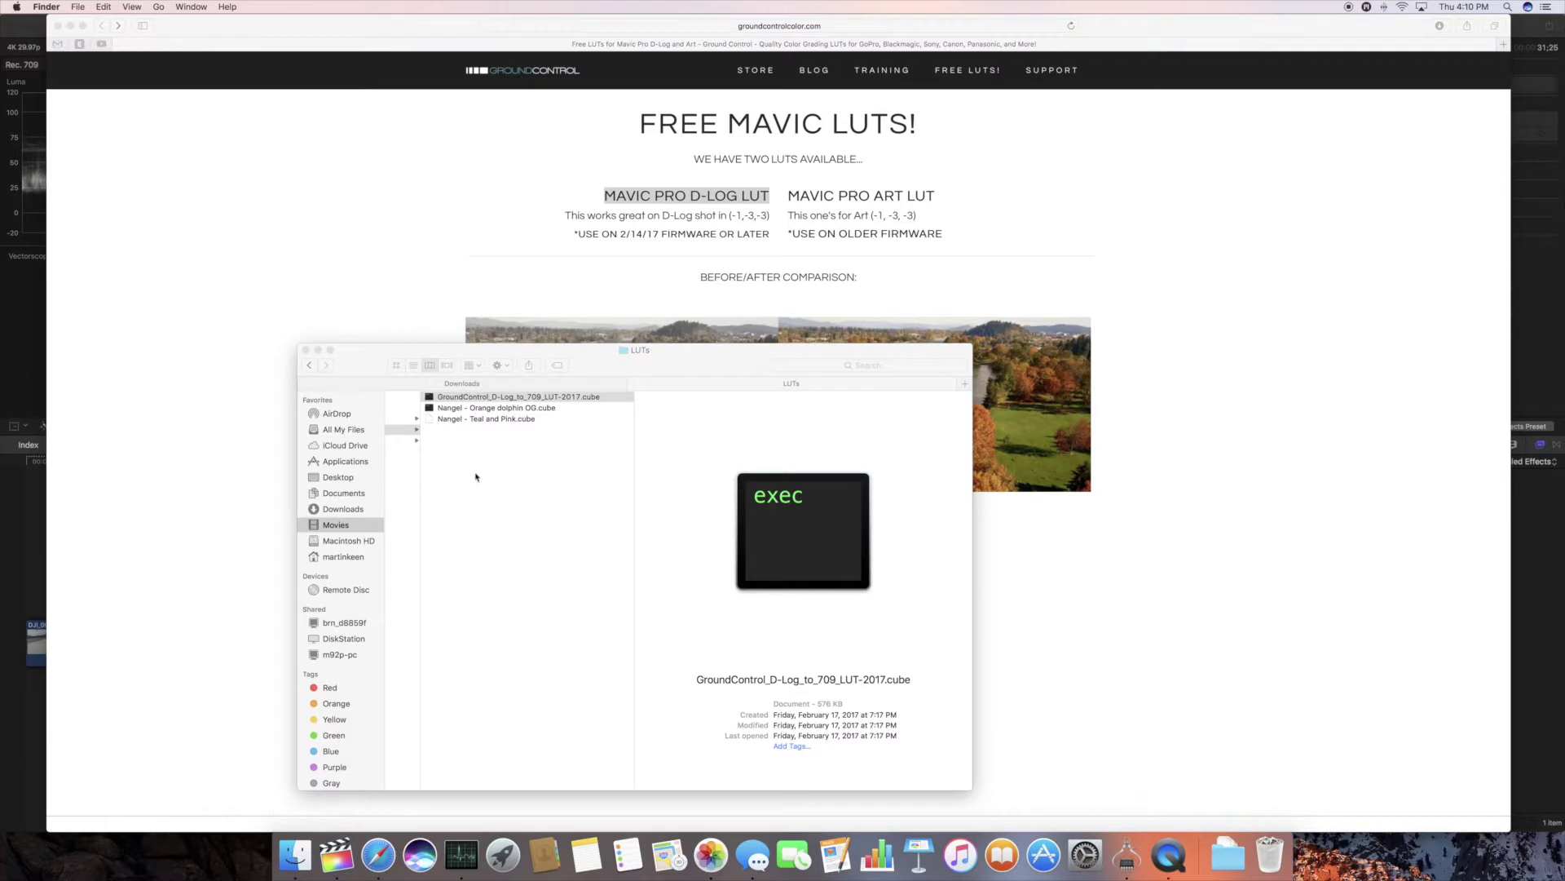
pyautogui.click(507, 397)
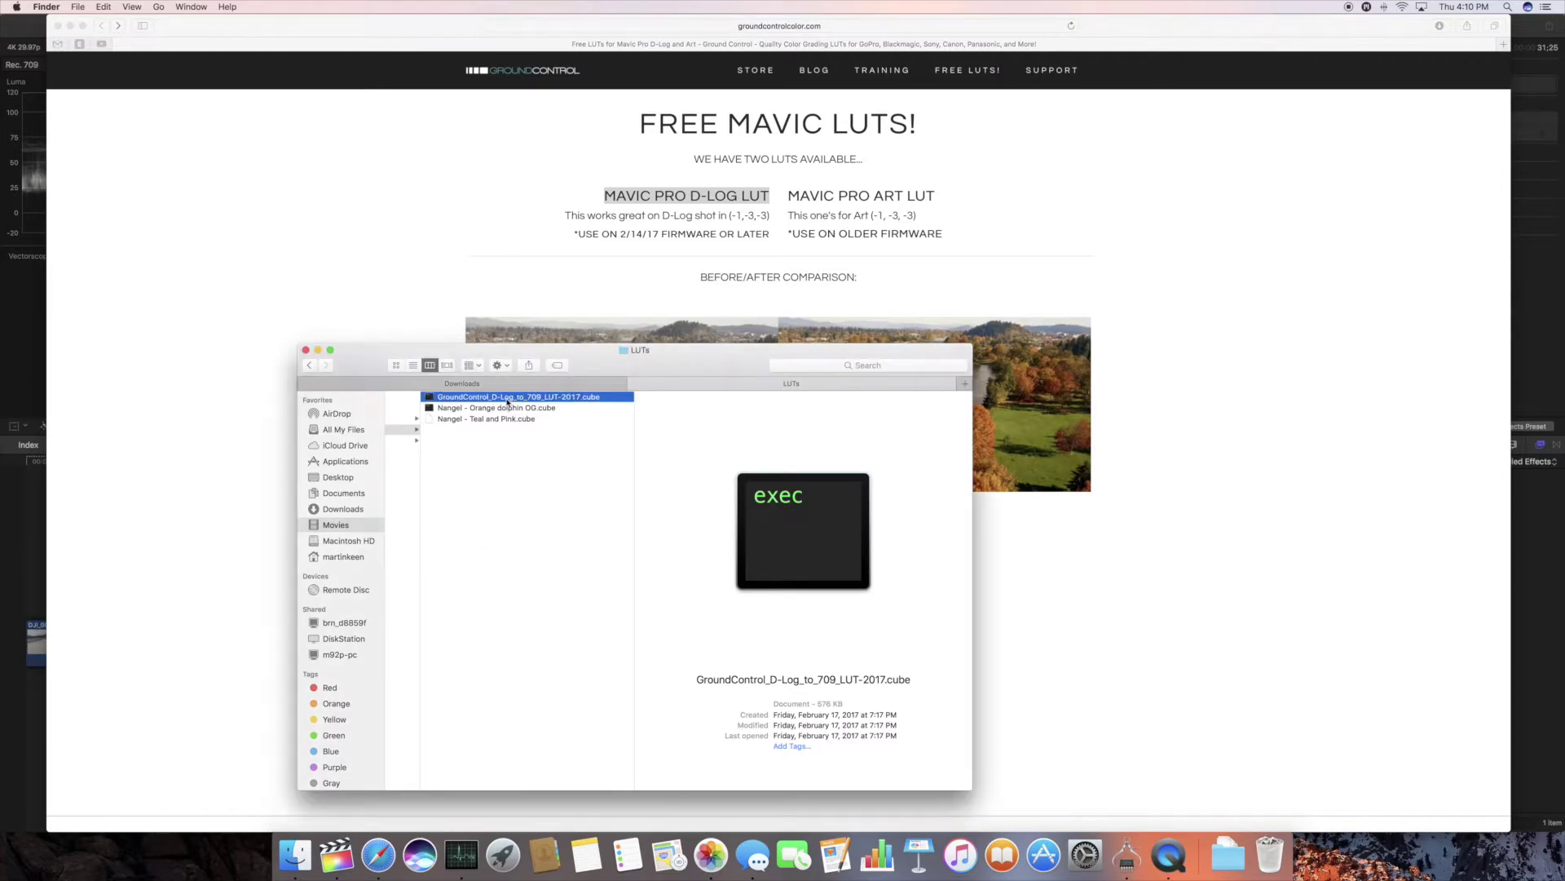
pyautogui.click(507, 397)
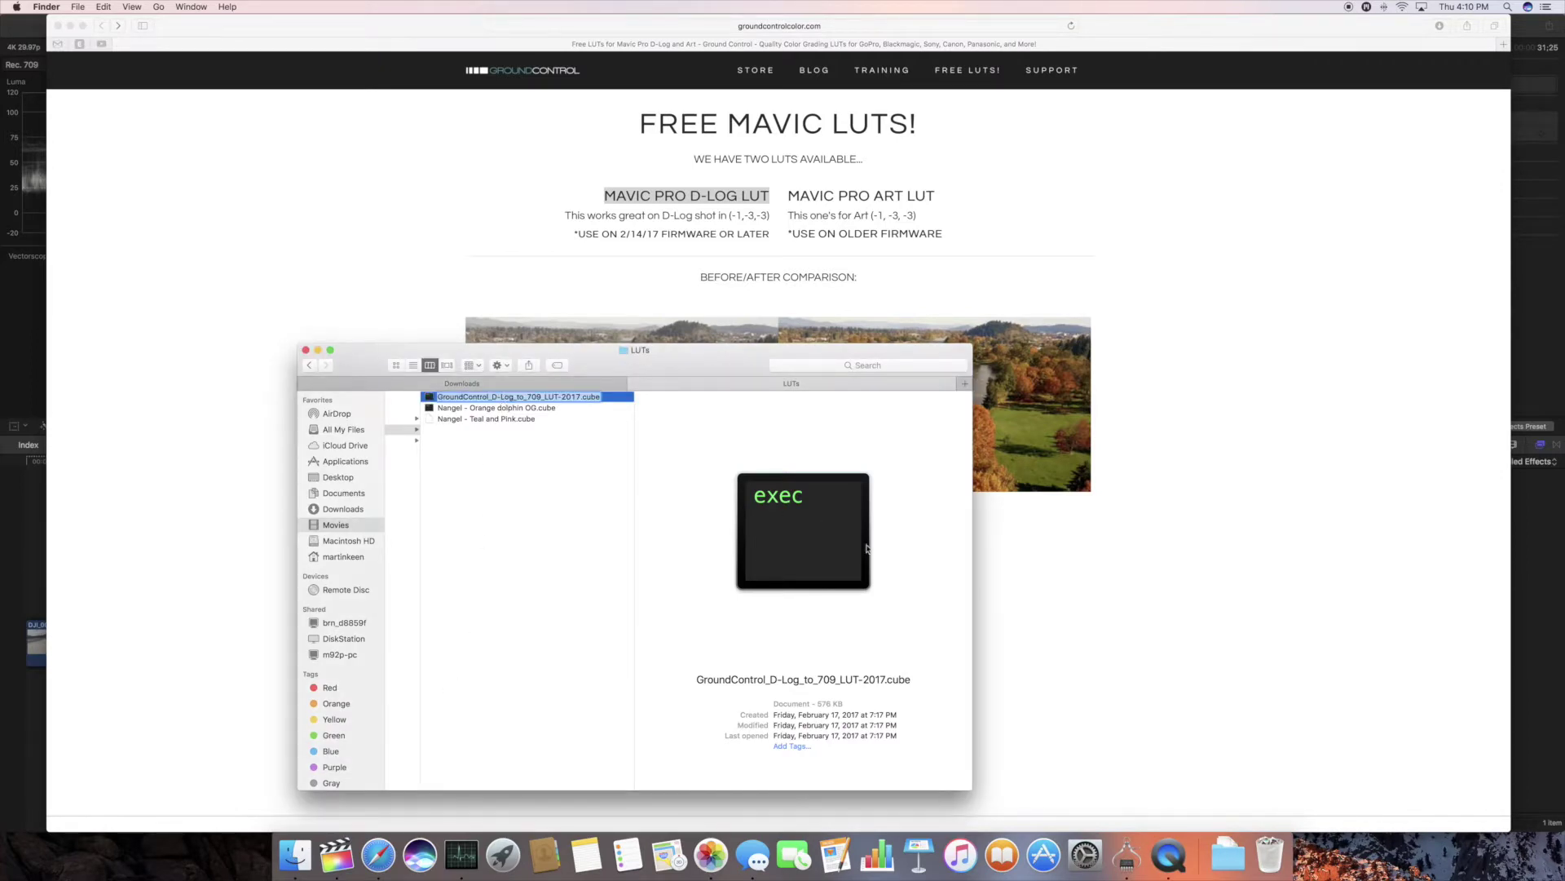
pyautogui.click(995, 573)
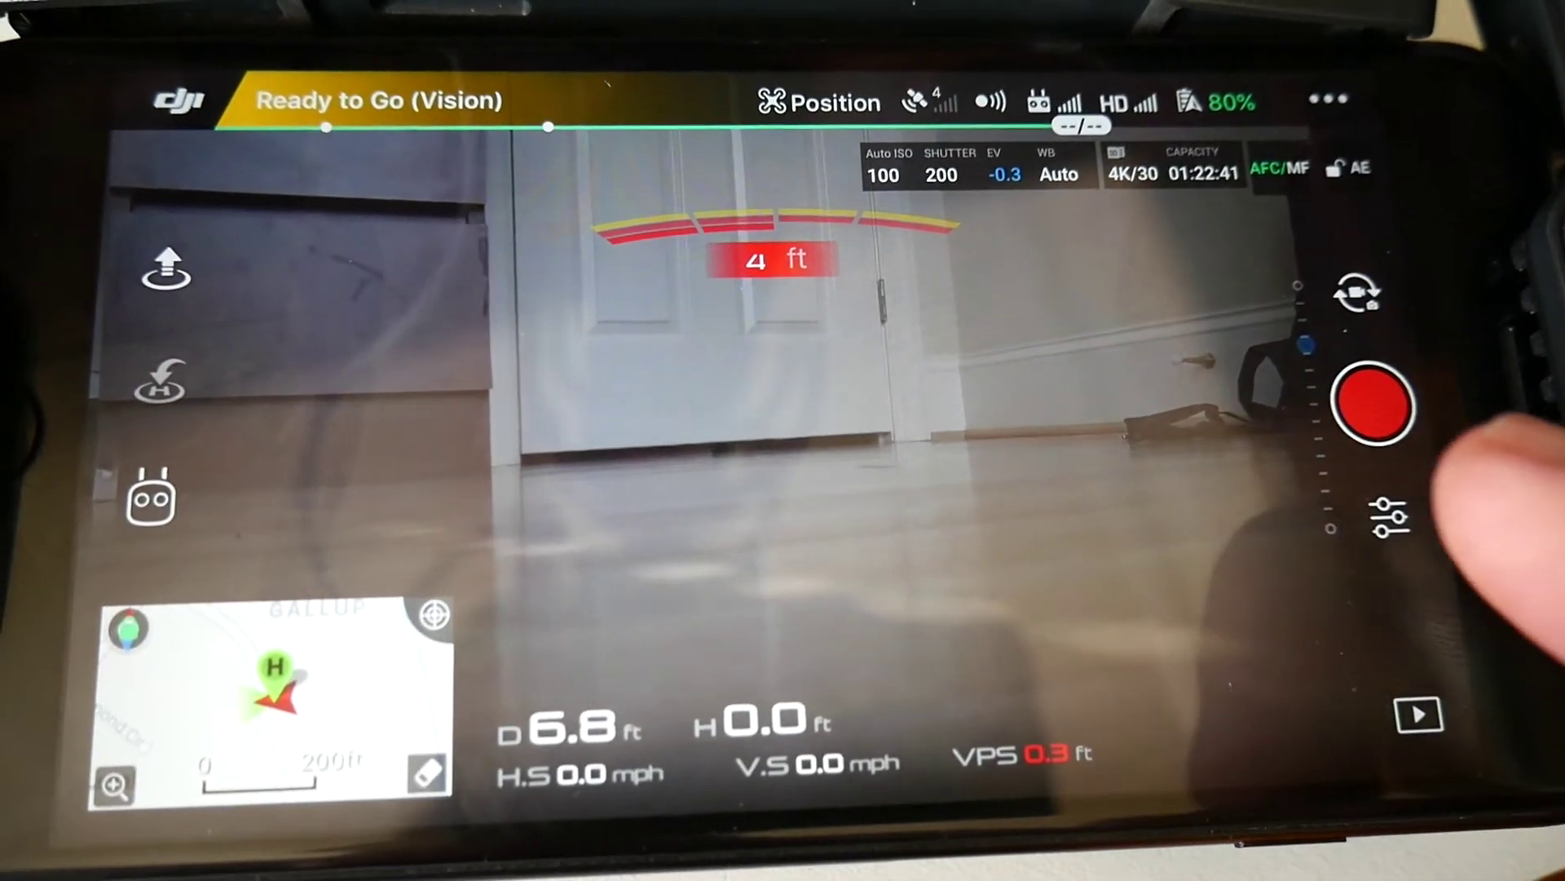
# - Set the DJI GO video Style to Custom and bring up the Color profiles showing D-Log
pyautogui.click(1389, 516)
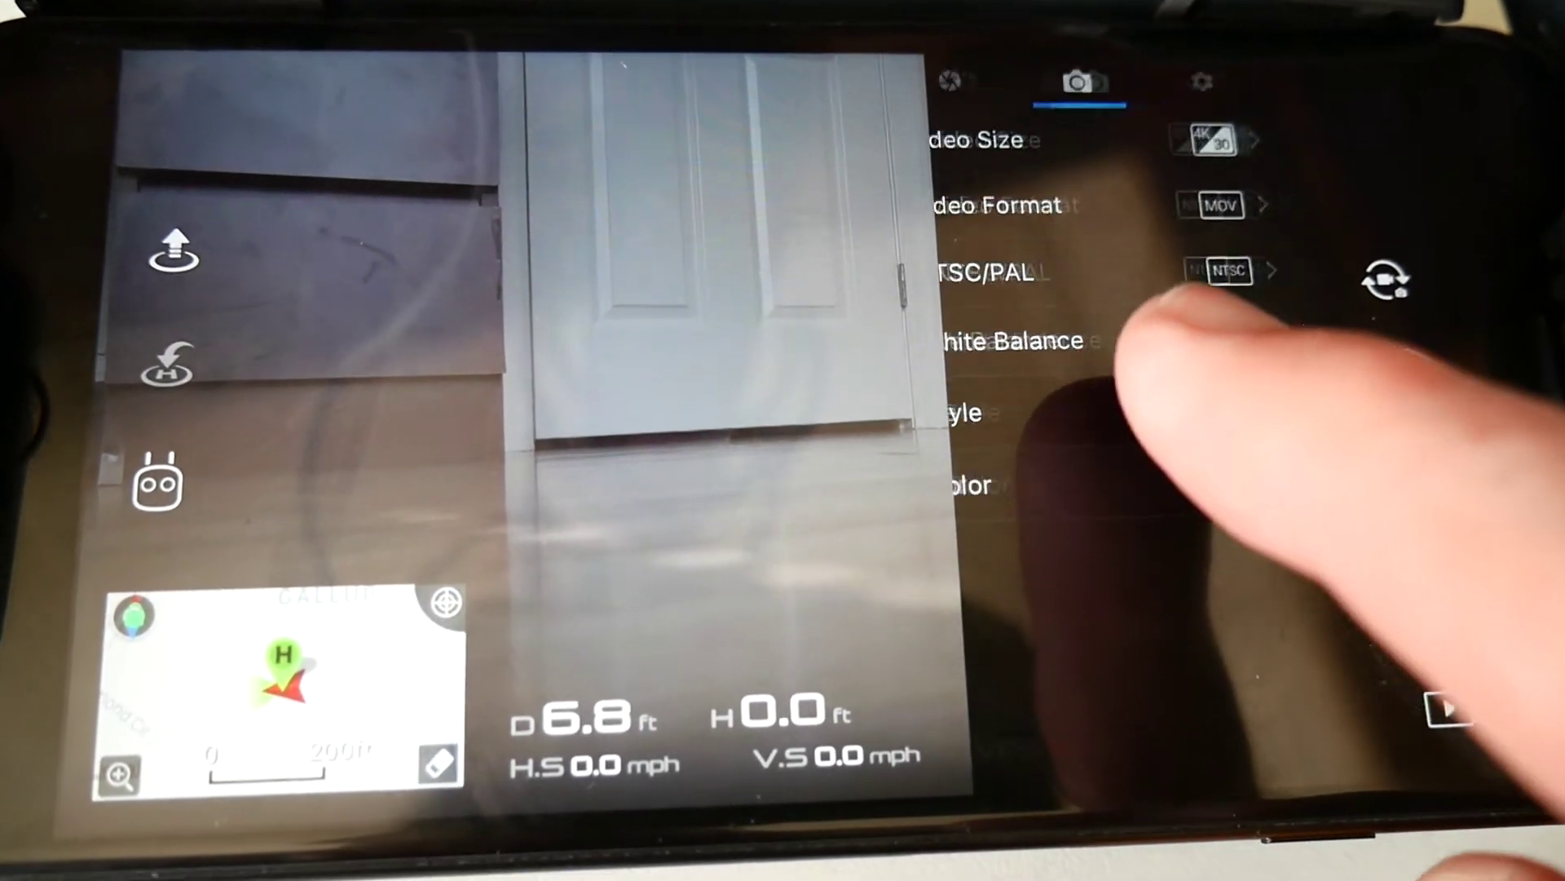
pyautogui.click(1085, 430)
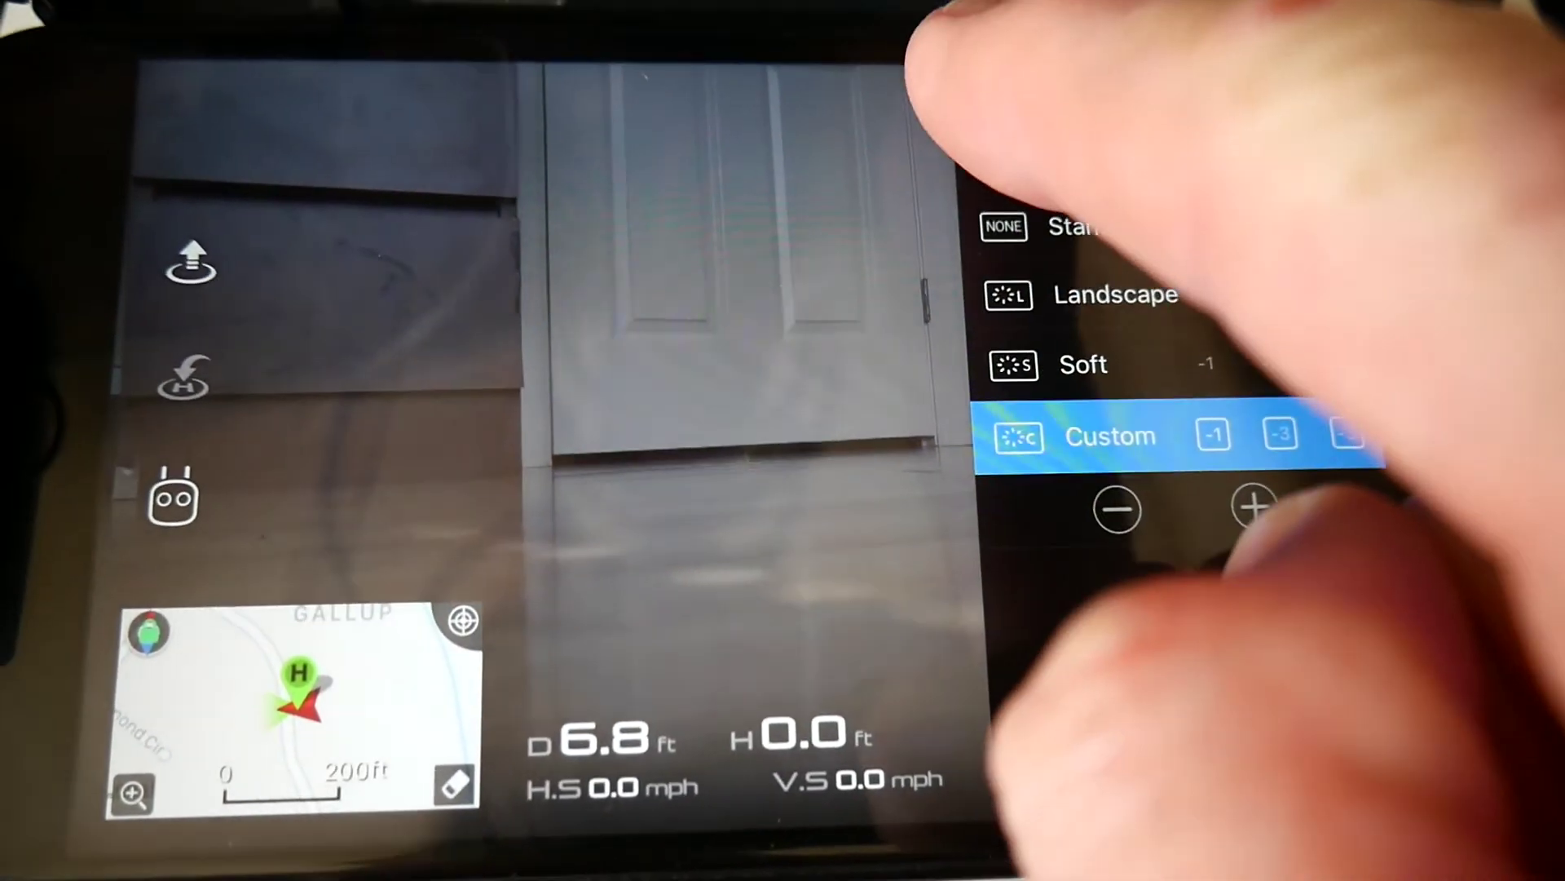
pyautogui.click(968, 20)
pyautogui.click(1222, 514)
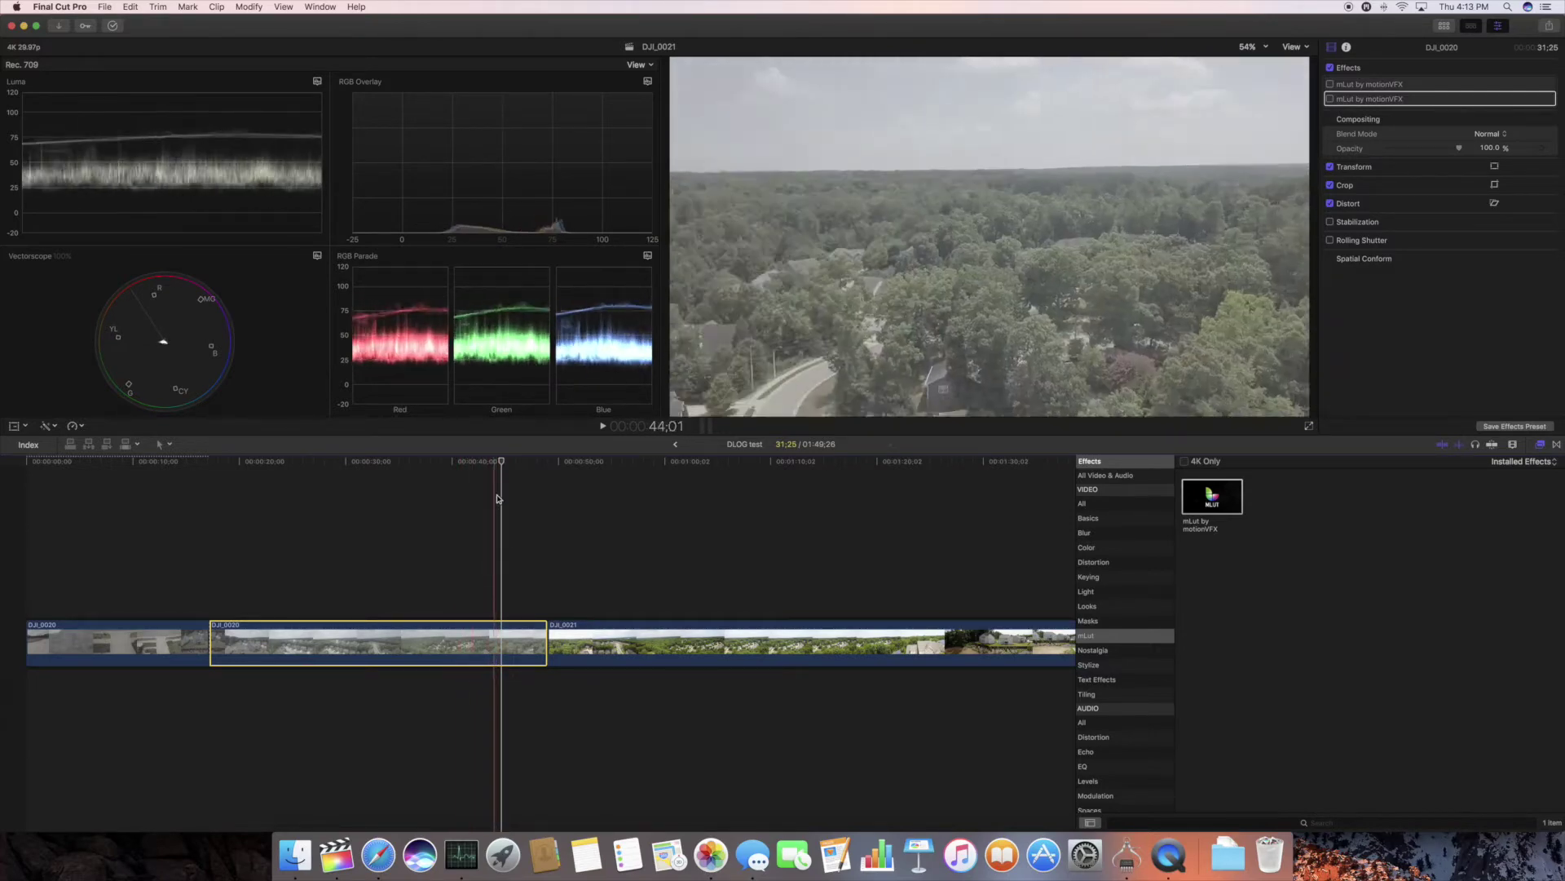
pyautogui.moveTo(499, 463); pyautogui.dragTo(650, 490)
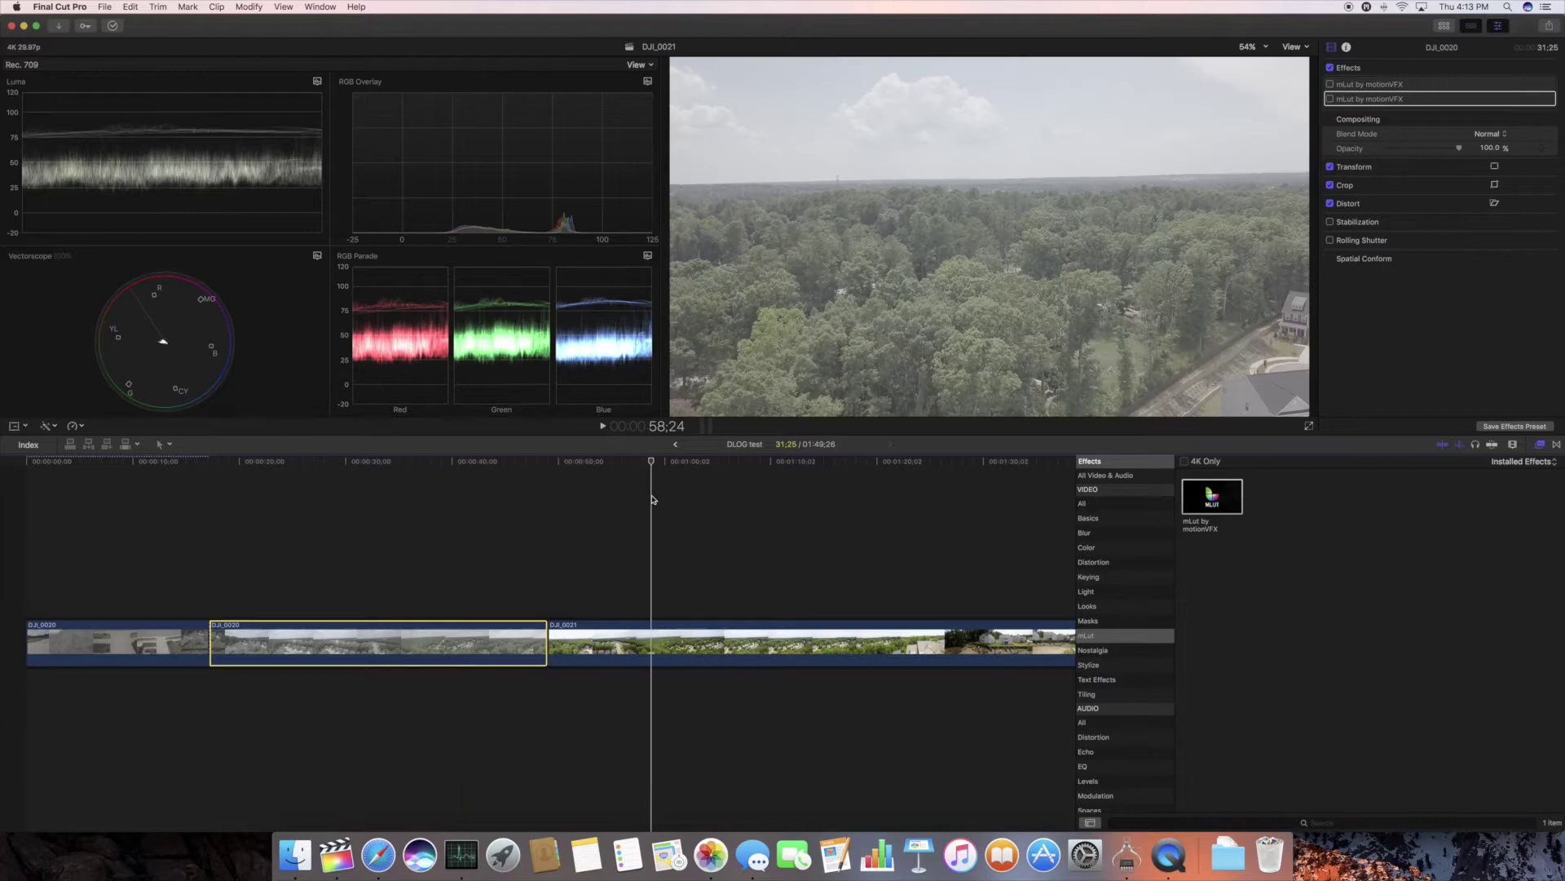
pyautogui.click(665, 634)
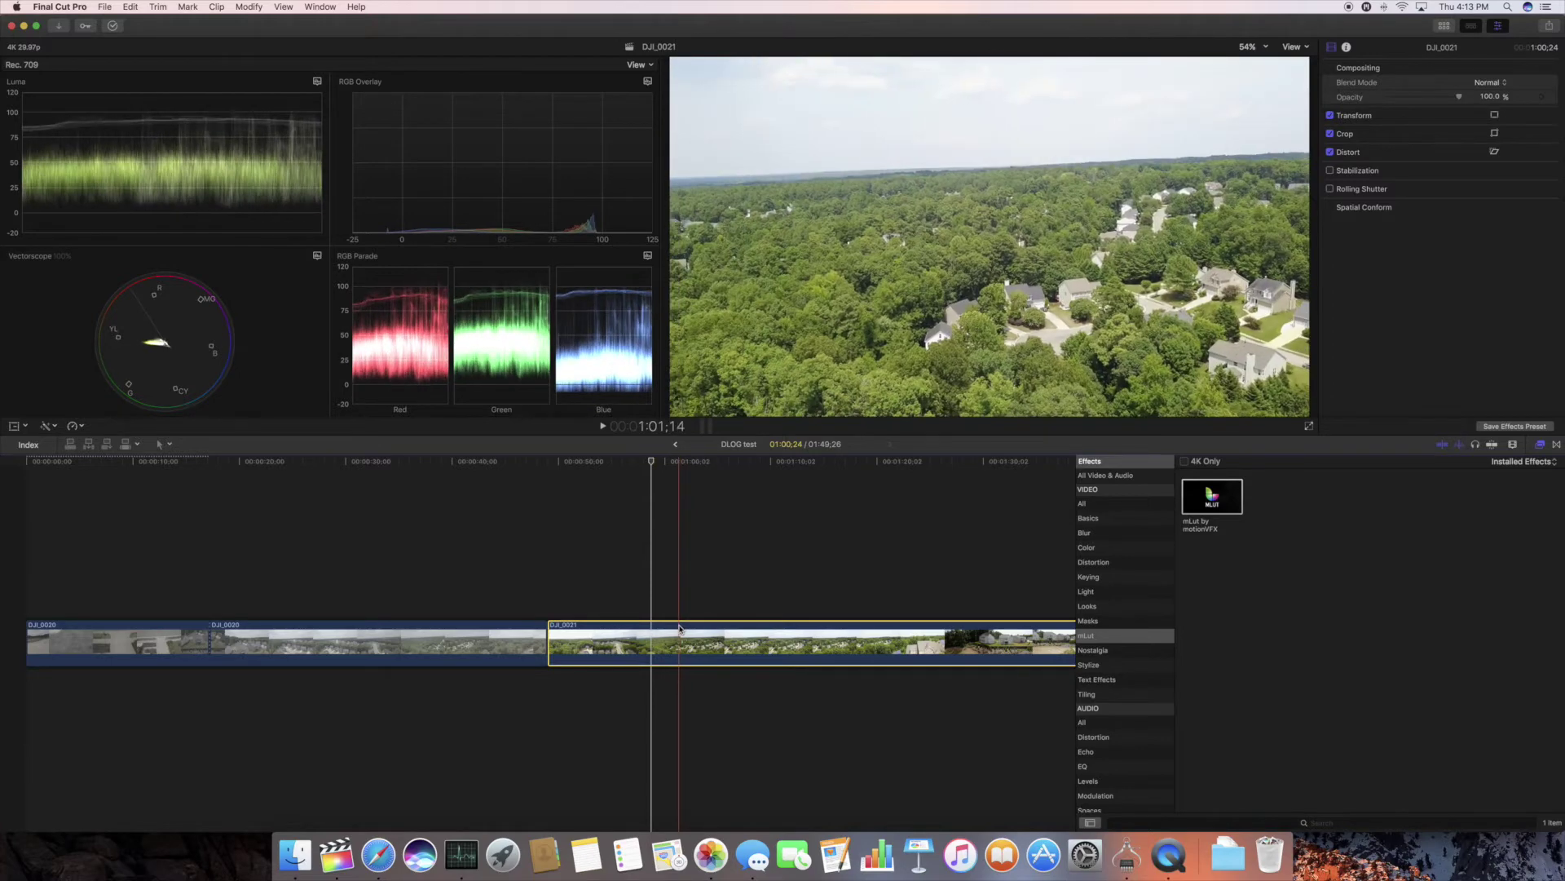
pyautogui.click(510, 485)
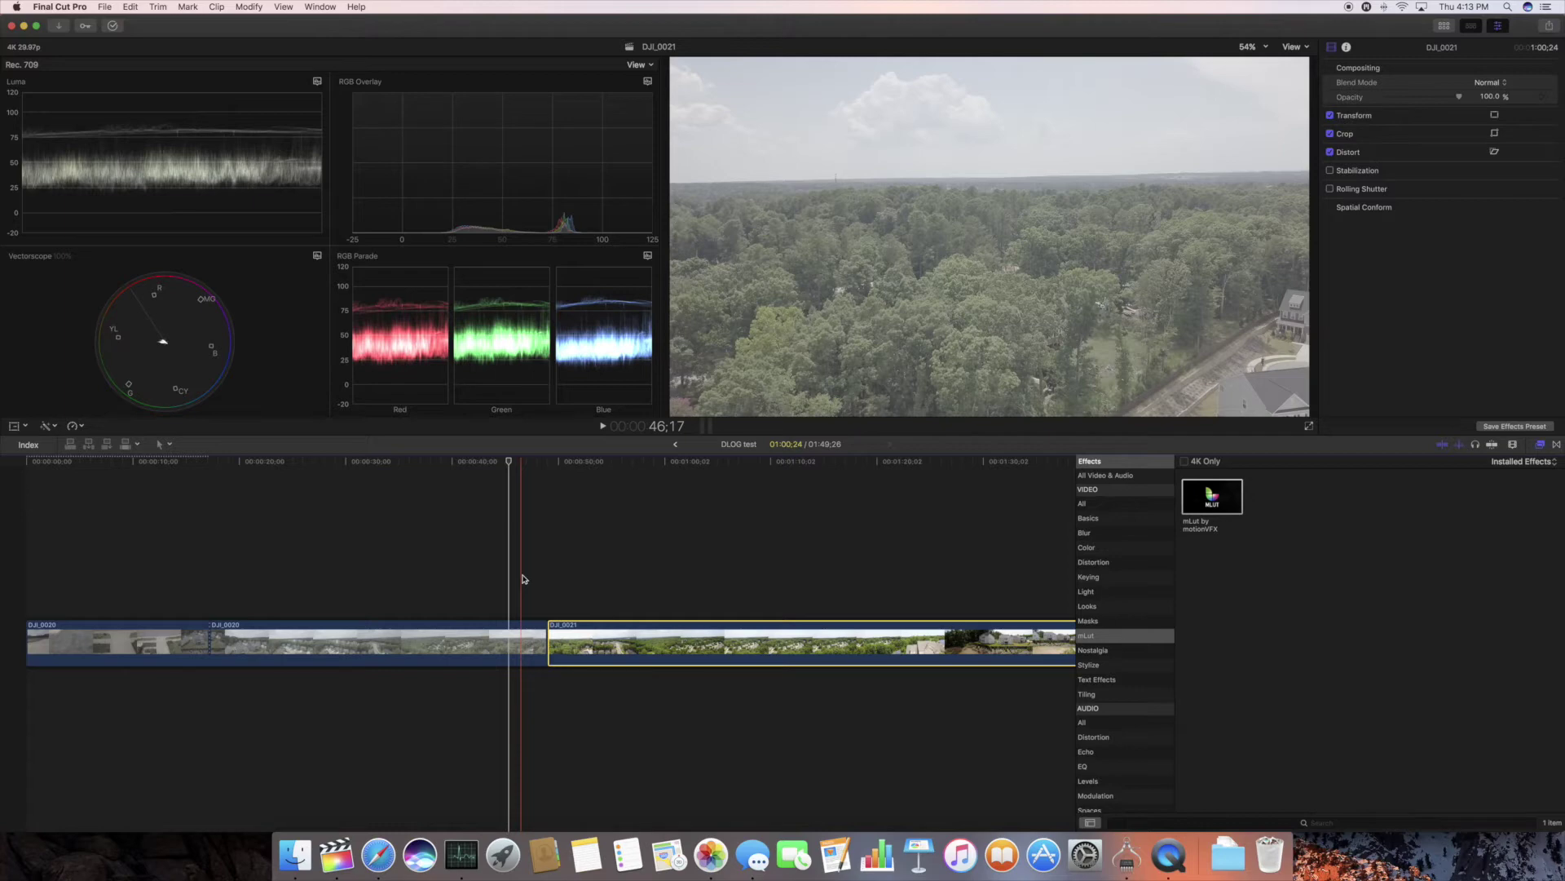
pyautogui.click(1204, 504)
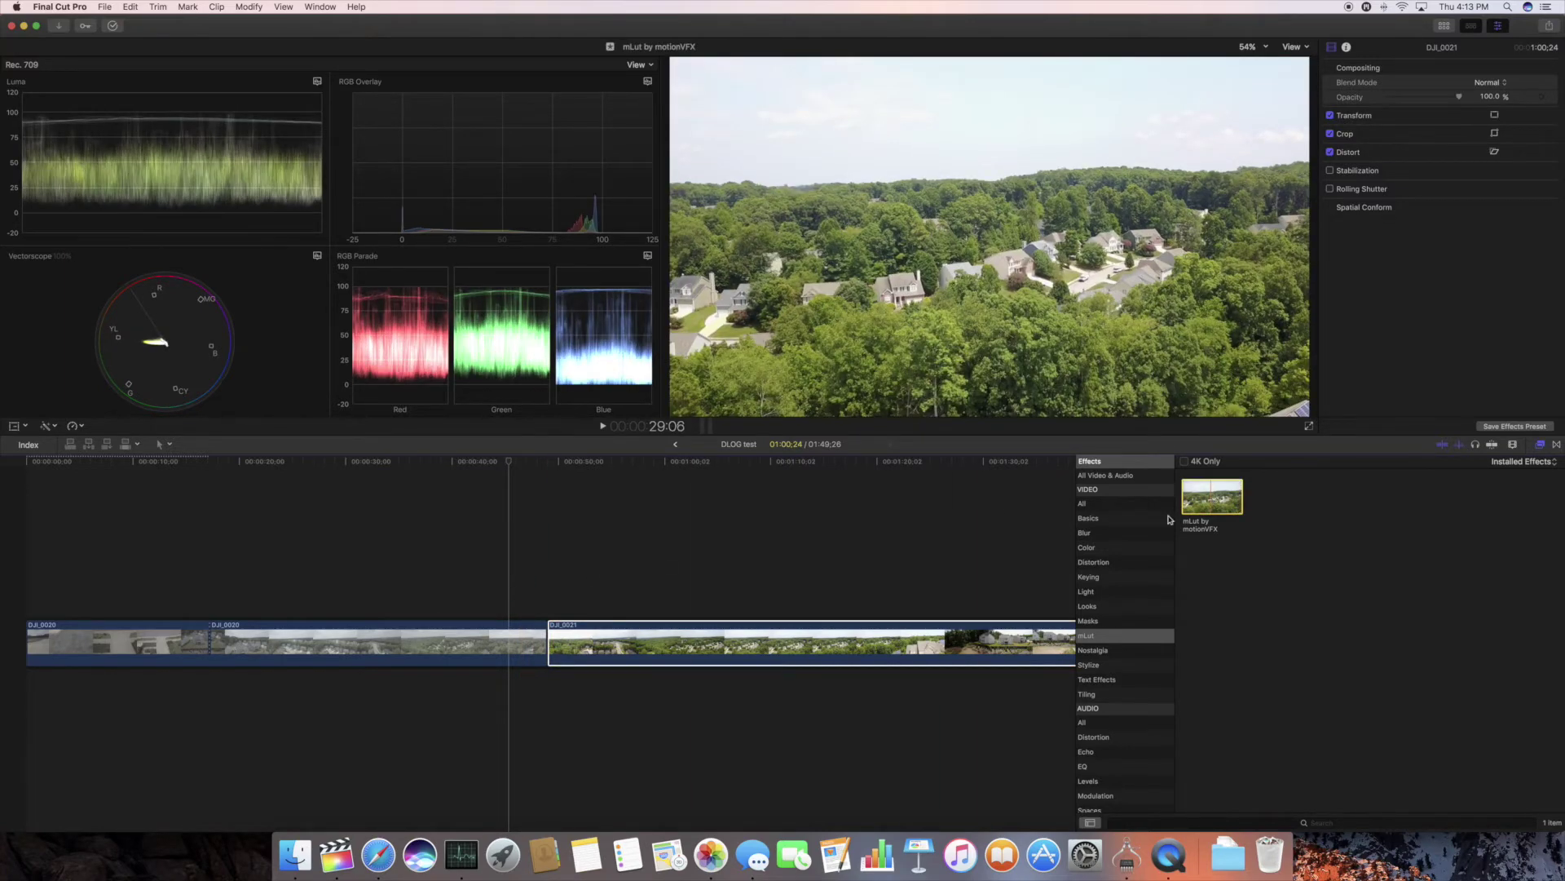
# - Add mLut to DJI_0020 and load the GroundControl_D-Log_to_709_LUT-2017.cube custom LUT
pyautogui.moveTo(1213, 496); pyautogui.dragTo(407, 644)
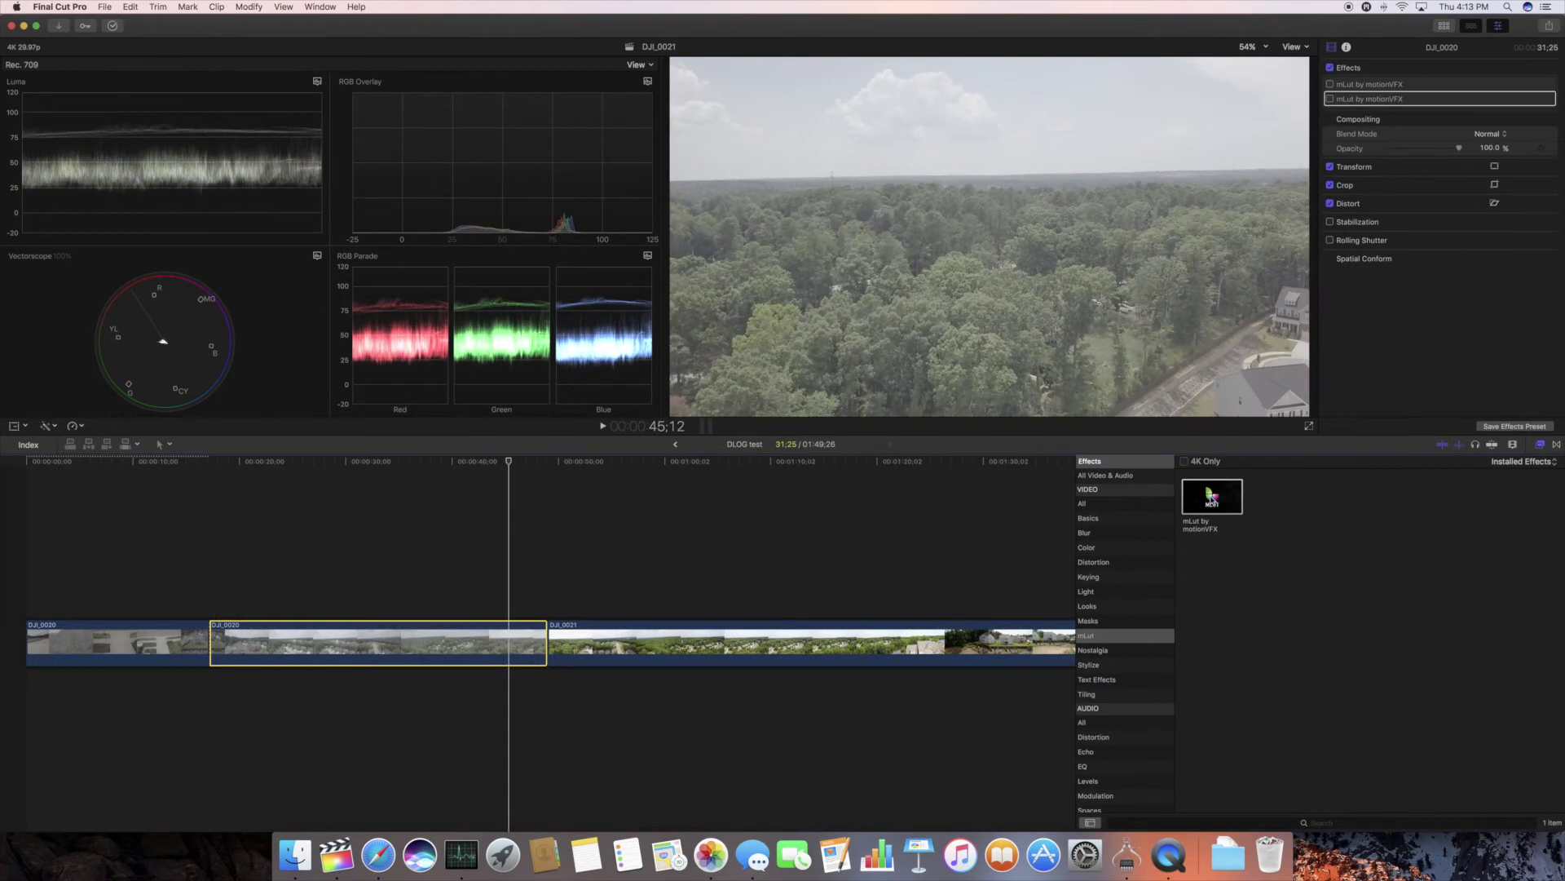
pyautogui.moveTo(1211, 499); pyautogui.dragTo(481, 640)
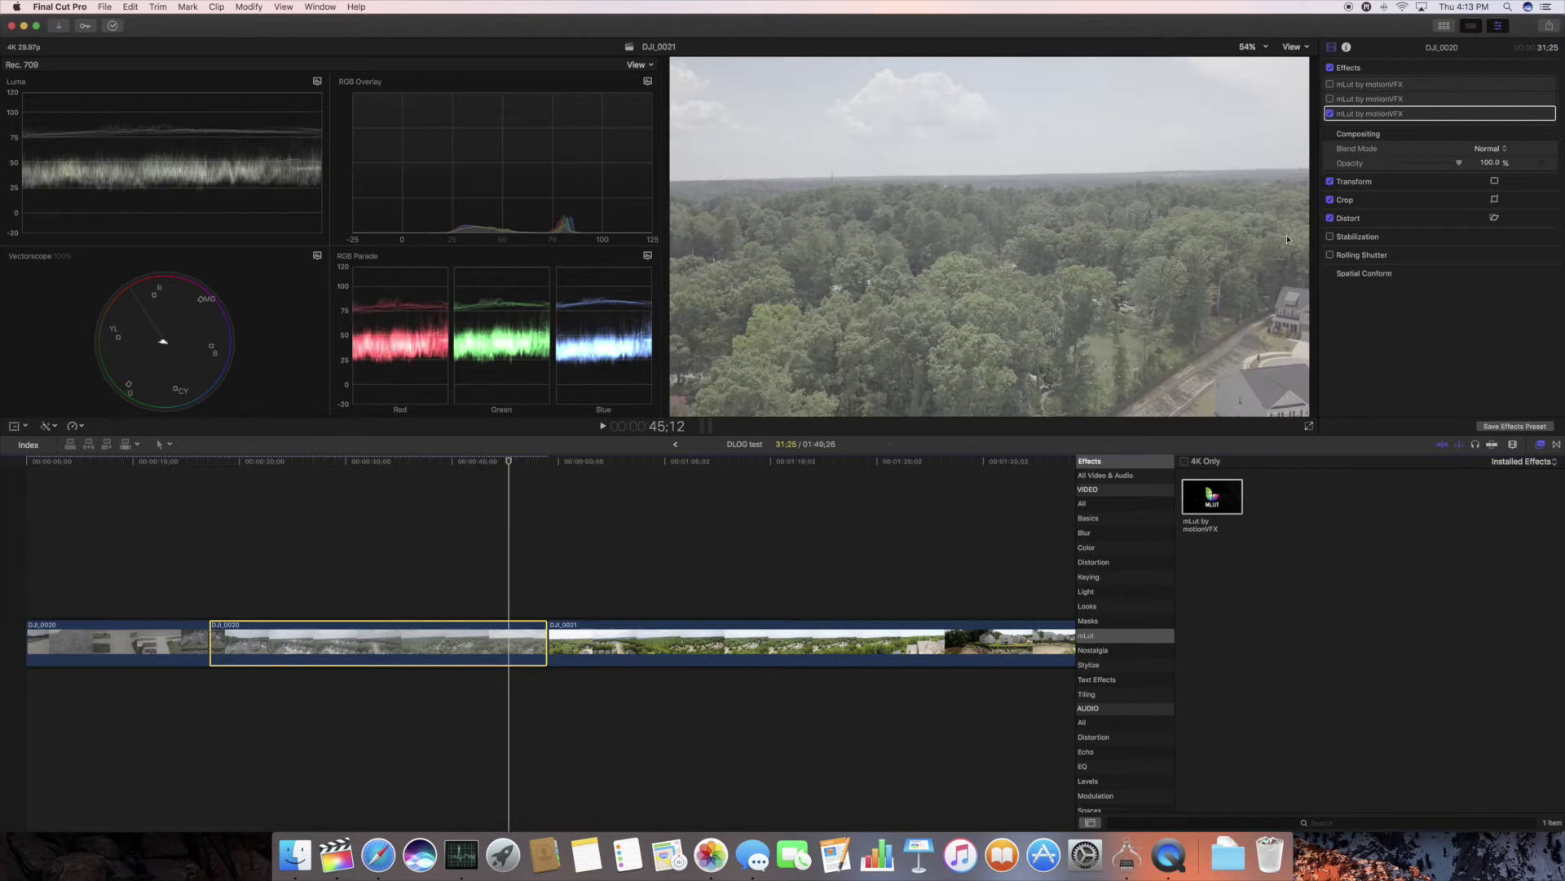
pyautogui.click(1531, 115)
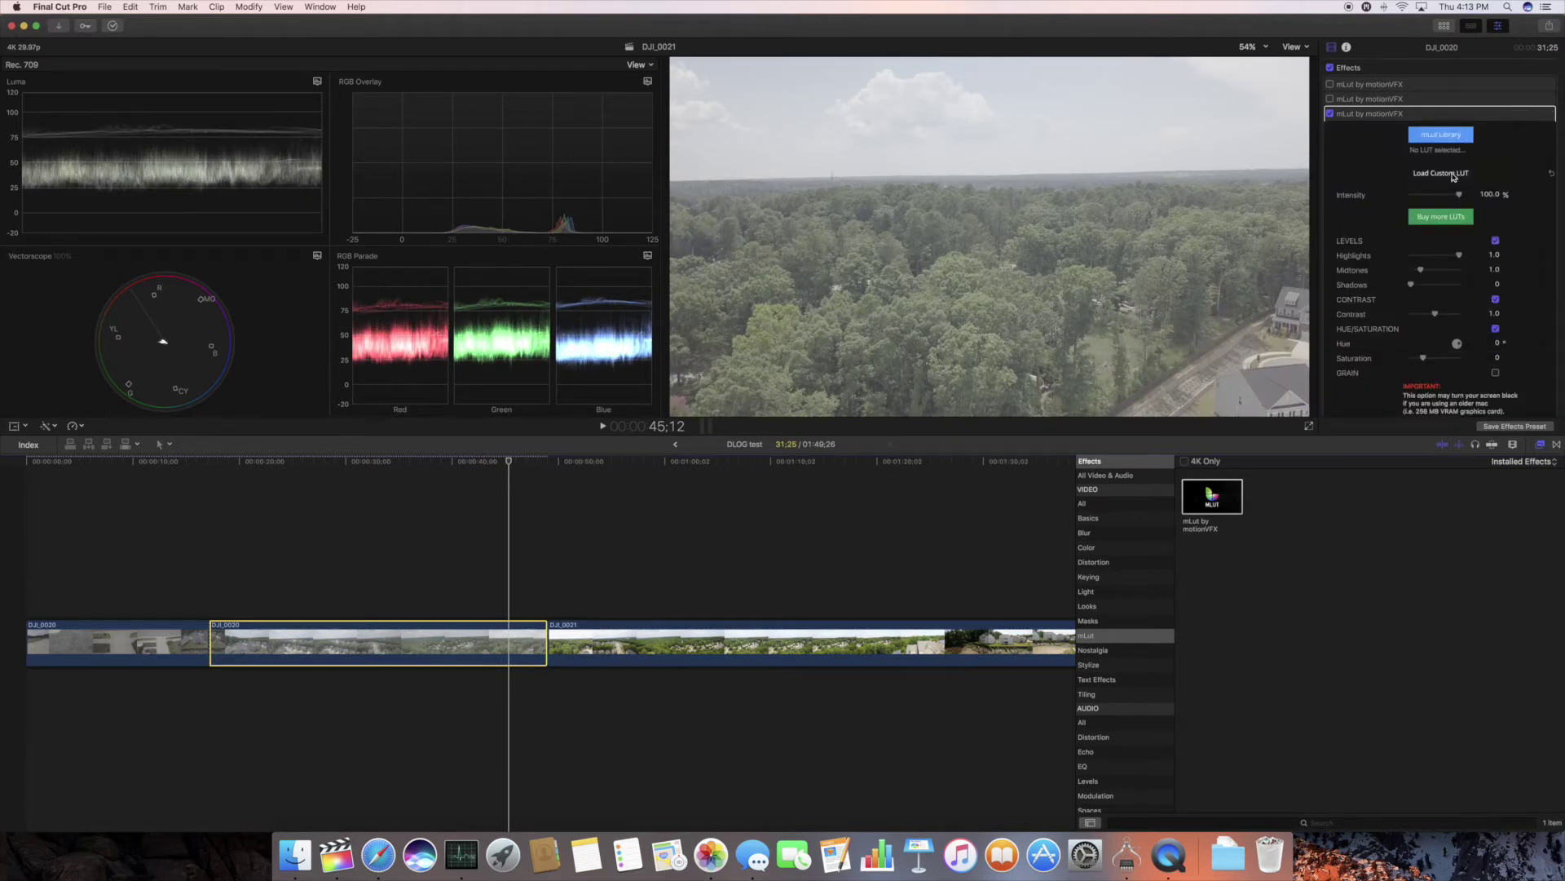
pyautogui.click(1454, 175)
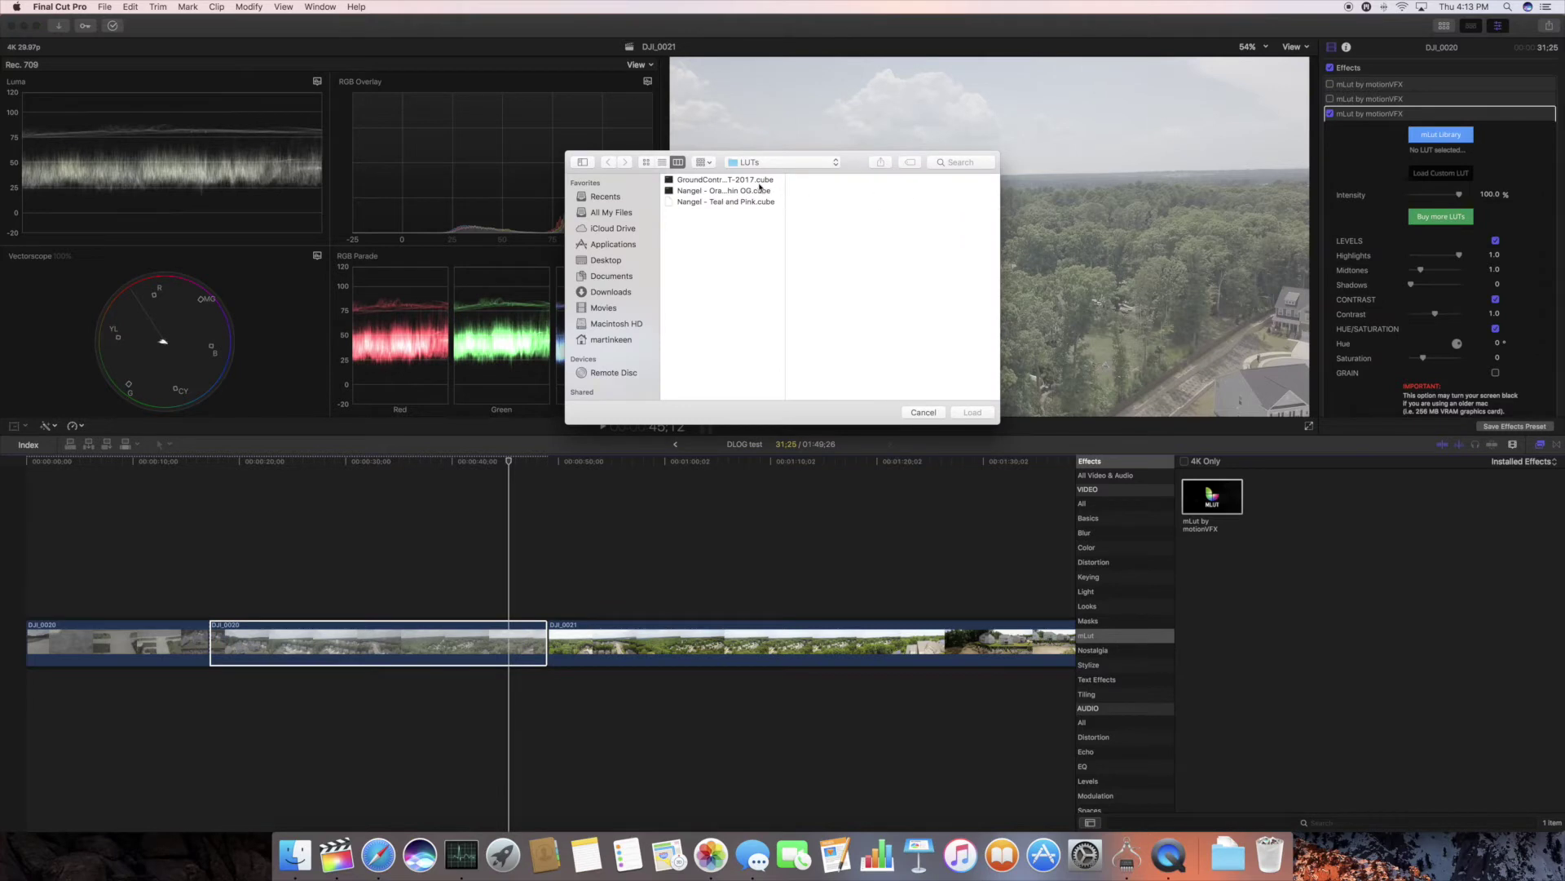
pyautogui.click(760, 181)
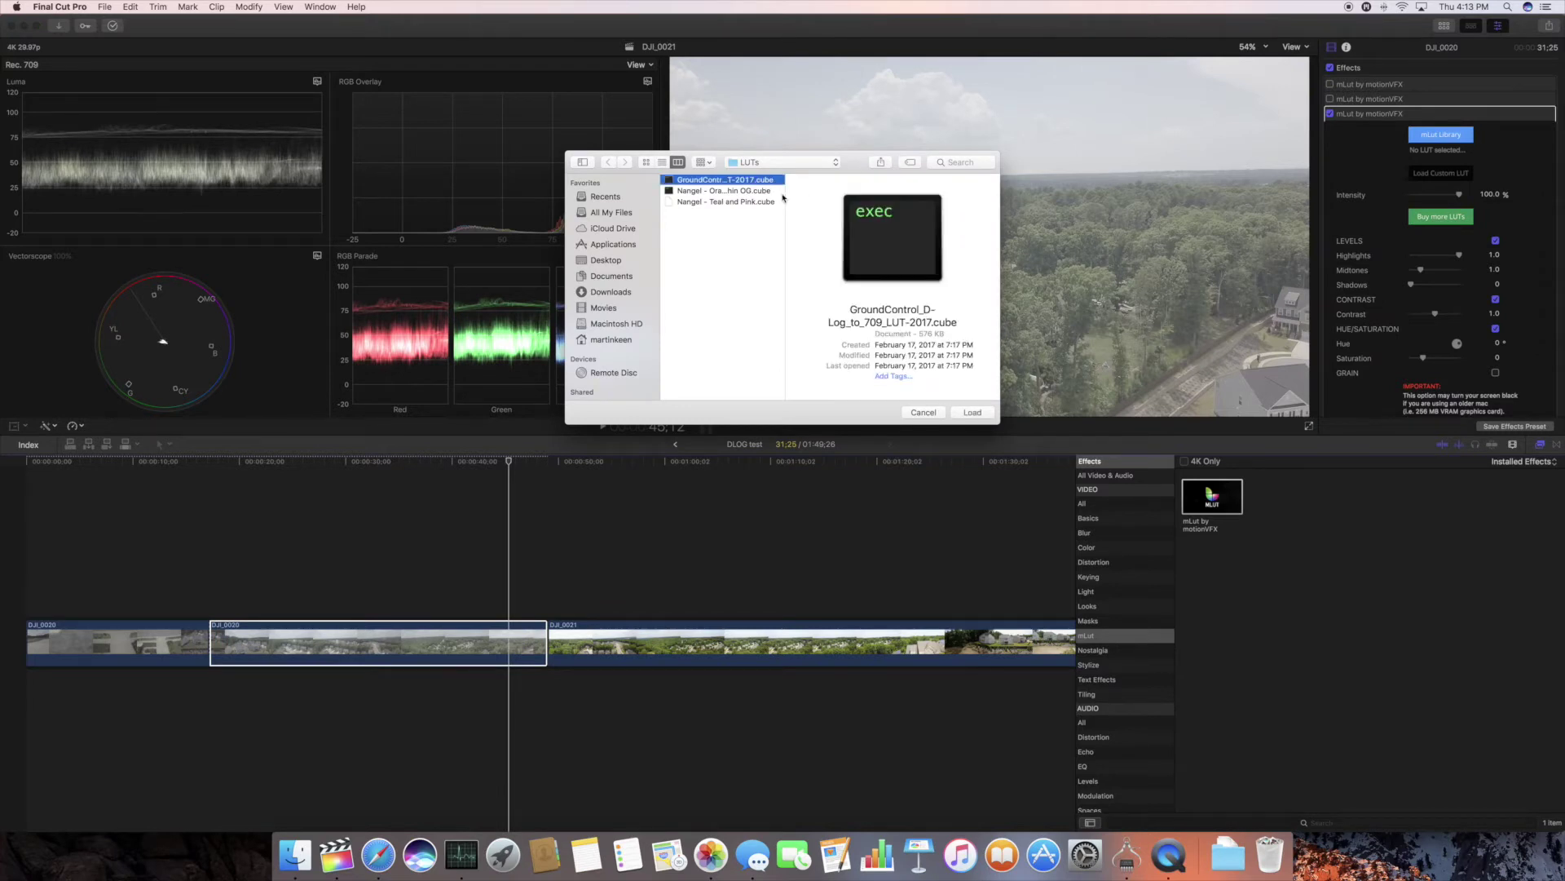
pyautogui.click(974, 413)
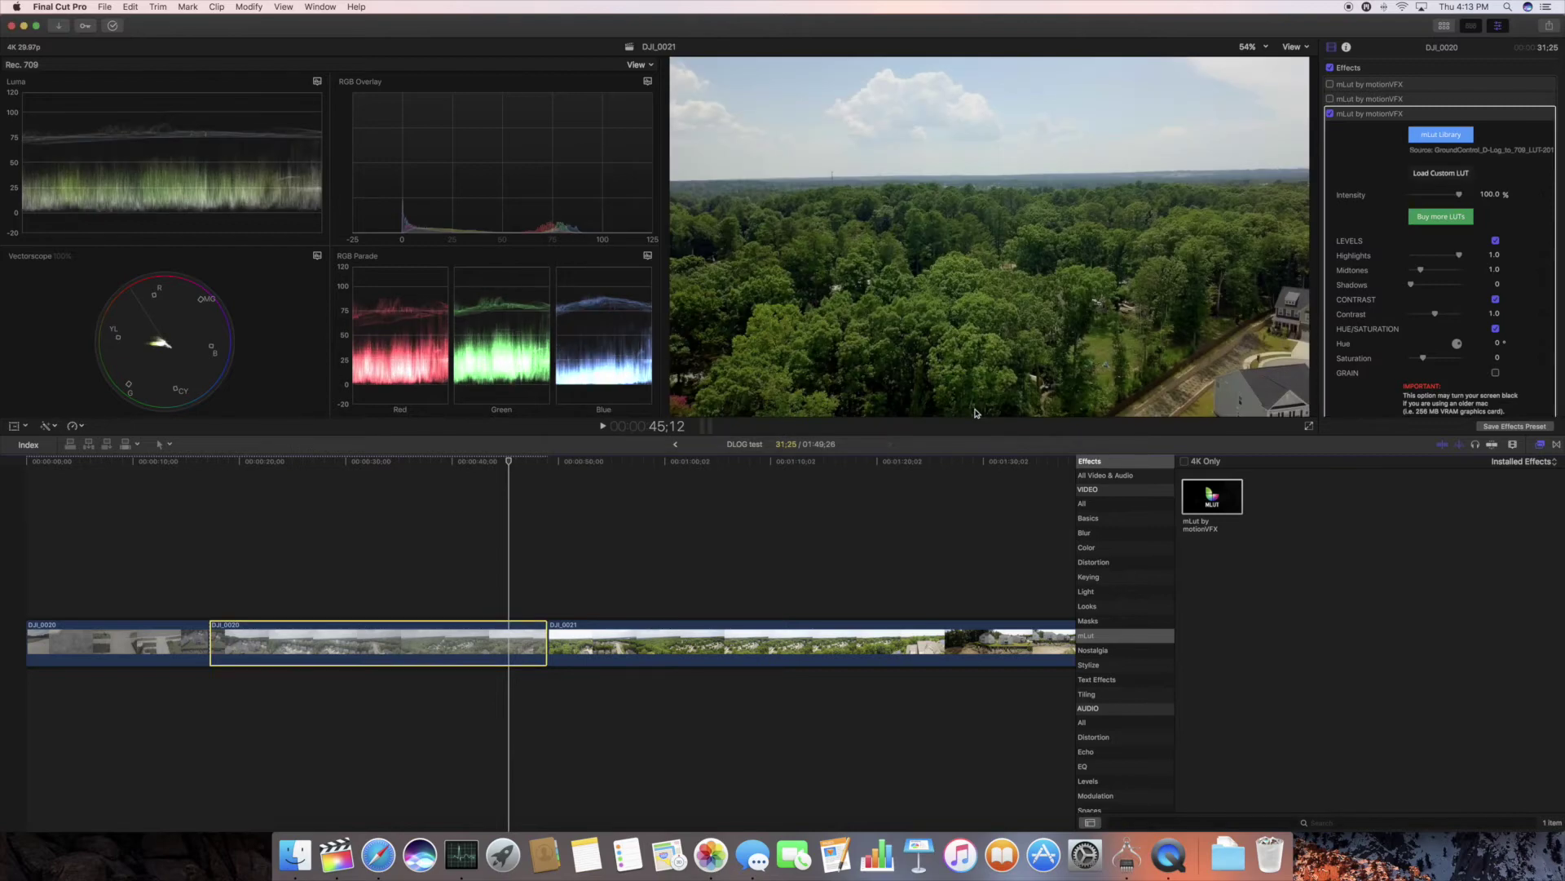
# - Toggle the mLut effect off and on, then scrub DJI_0020 to review the graded footage
pyautogui.click(1331, 115)
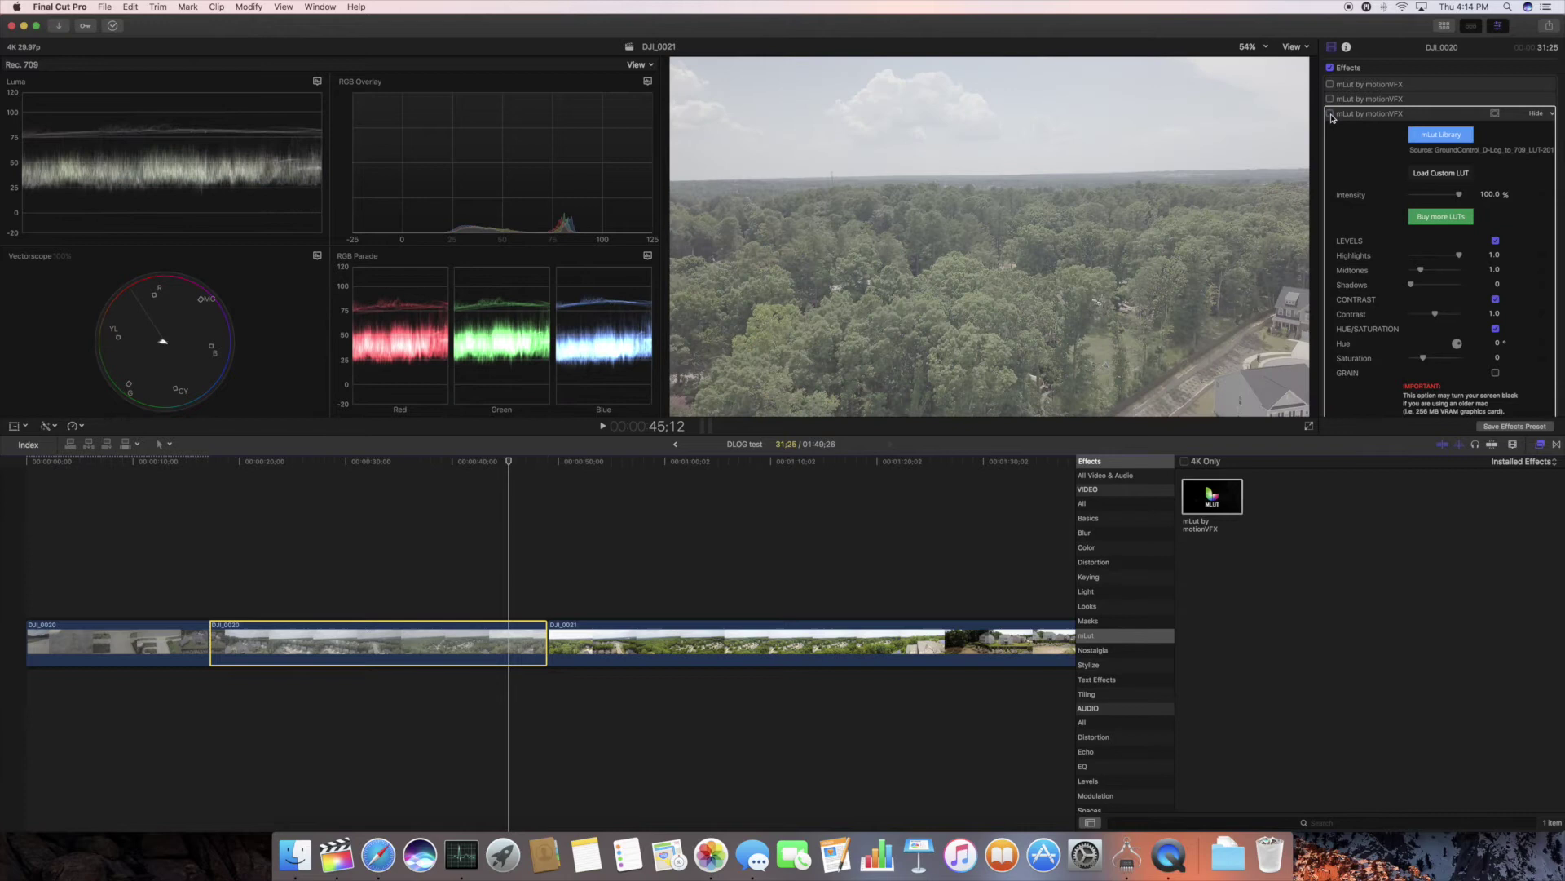
pyautogui.click(1330, 114)
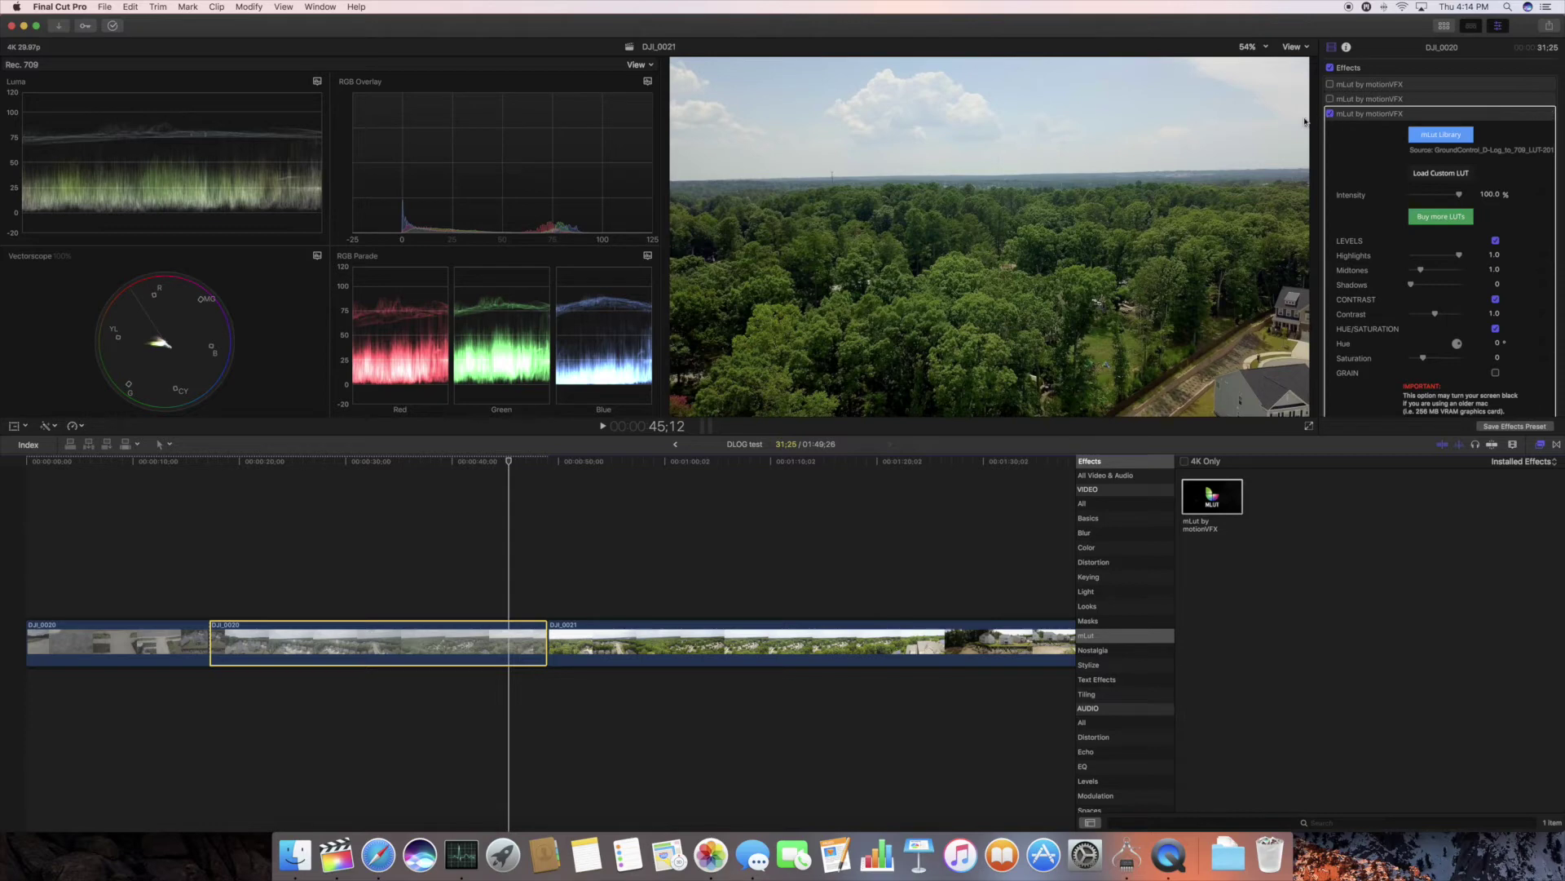
pyautogui.click(503, 463)
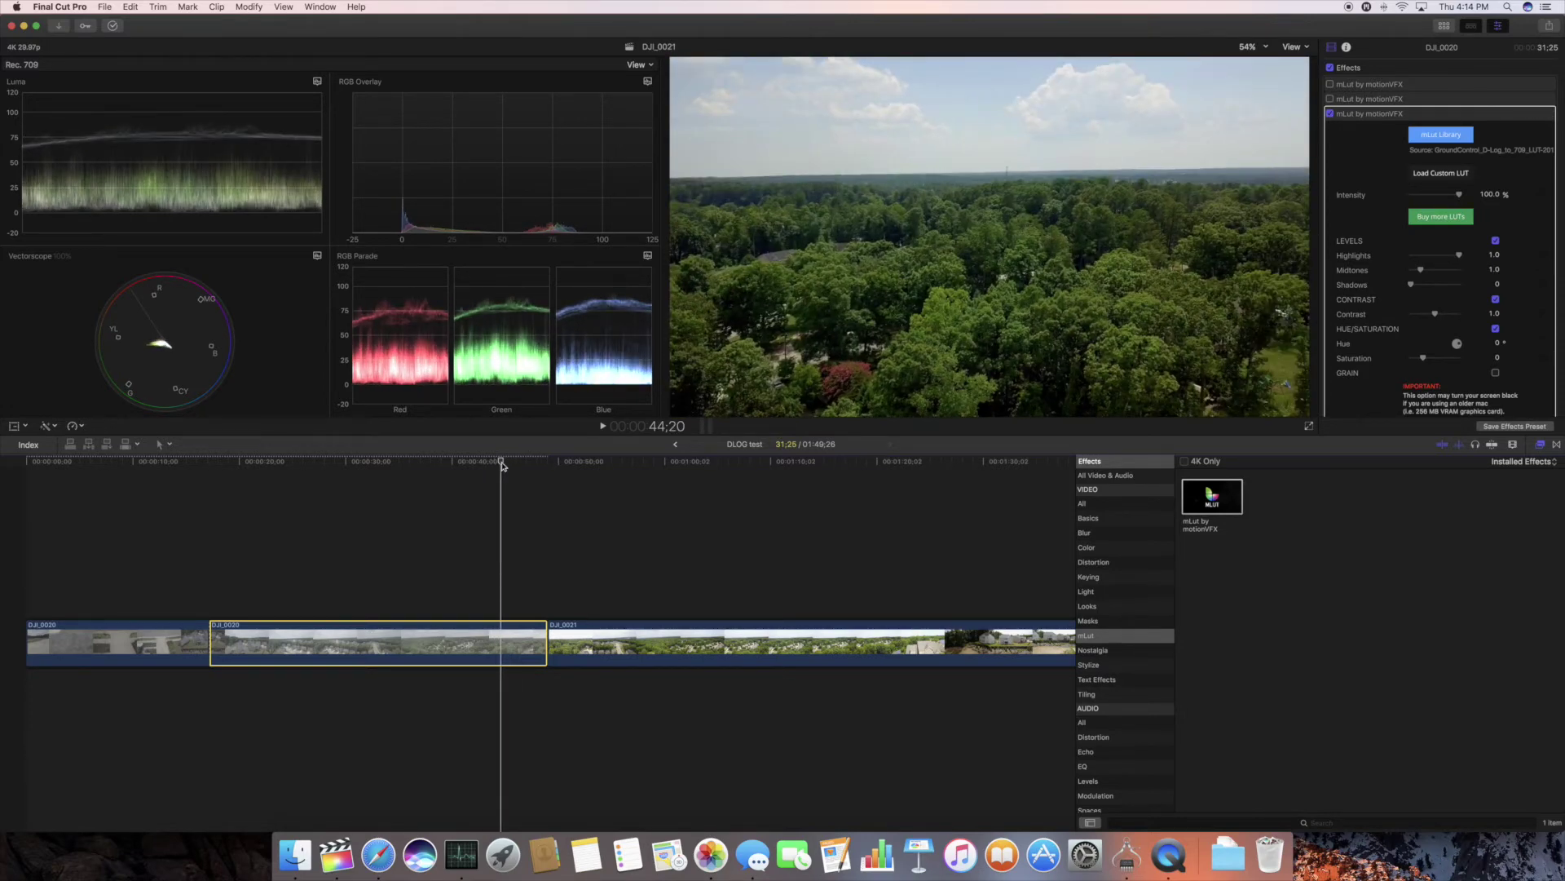
pyautogui.moveTo(502, 463); pyautogui.dragTo(545, 467)
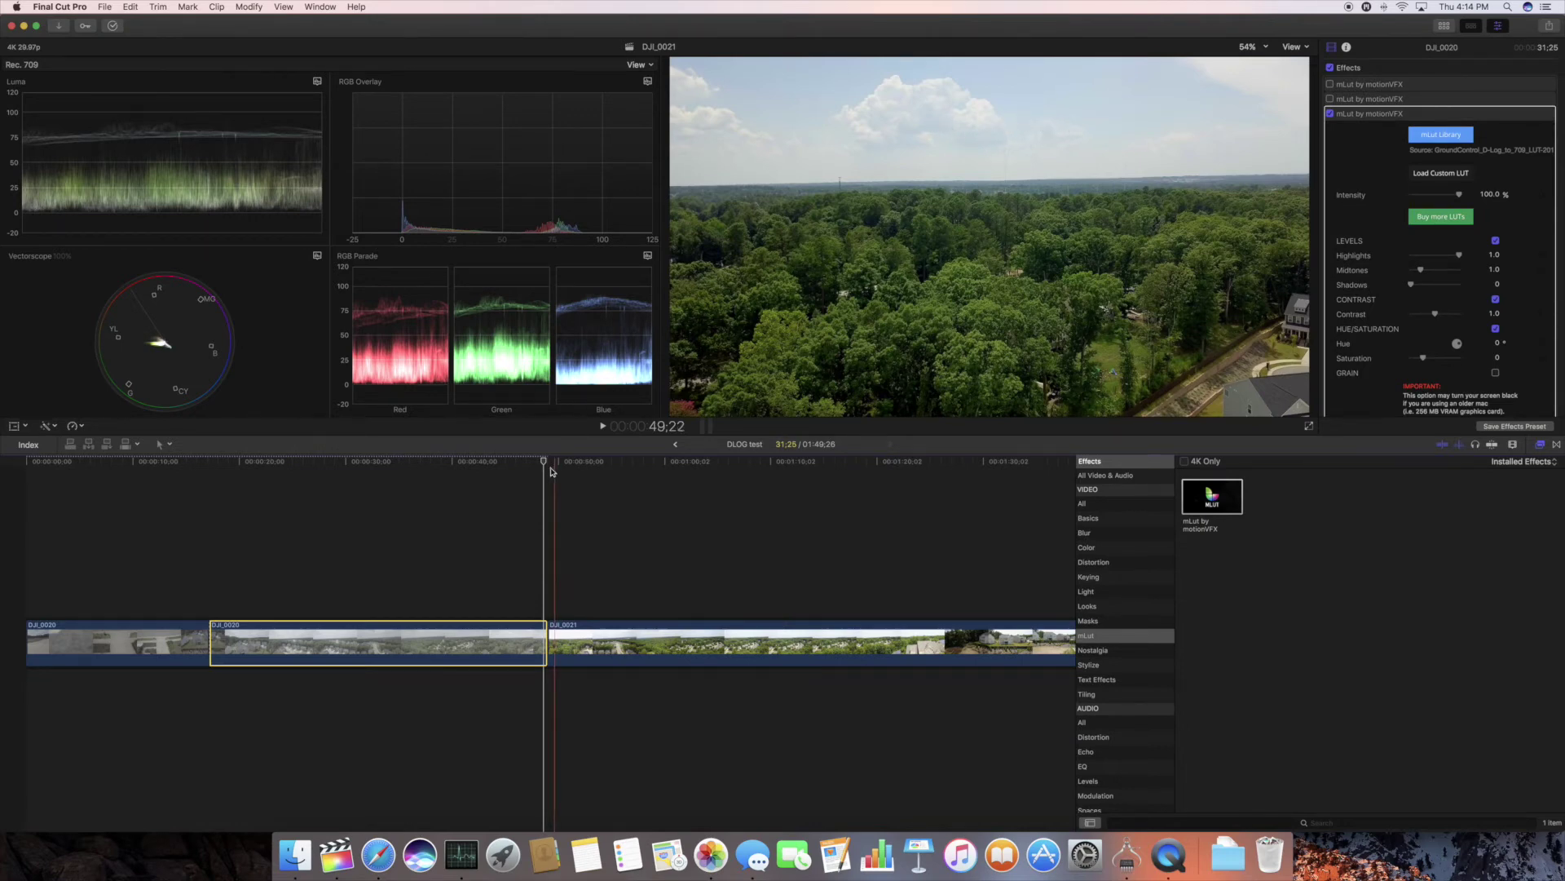
pyautogui.moveTo(544, 463); pyautogui.dragTo(552, 464)
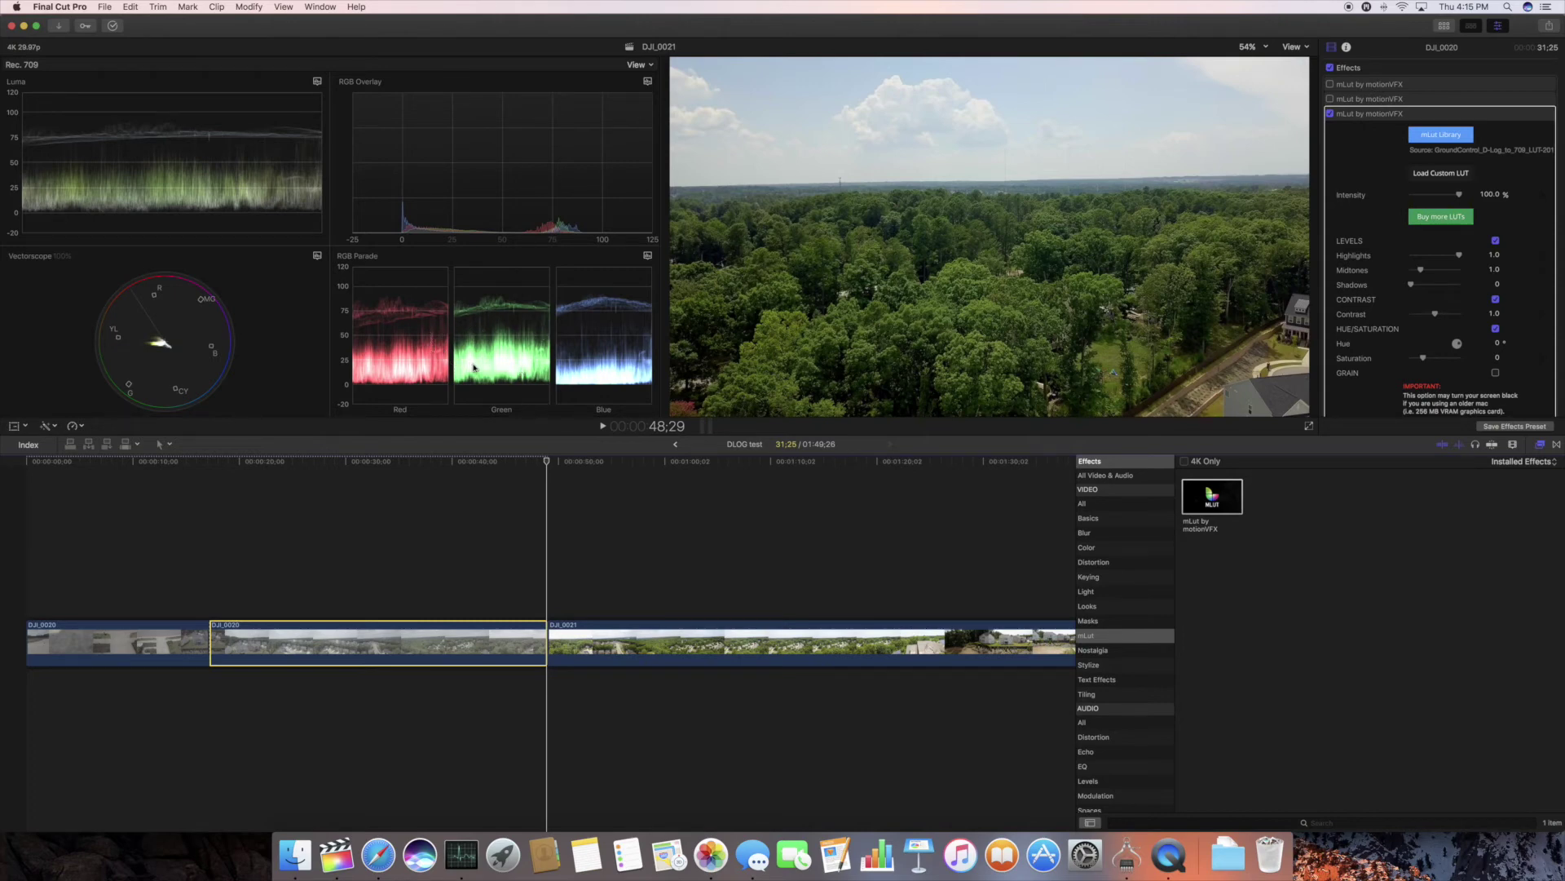
pyautogui.click(556, 463)
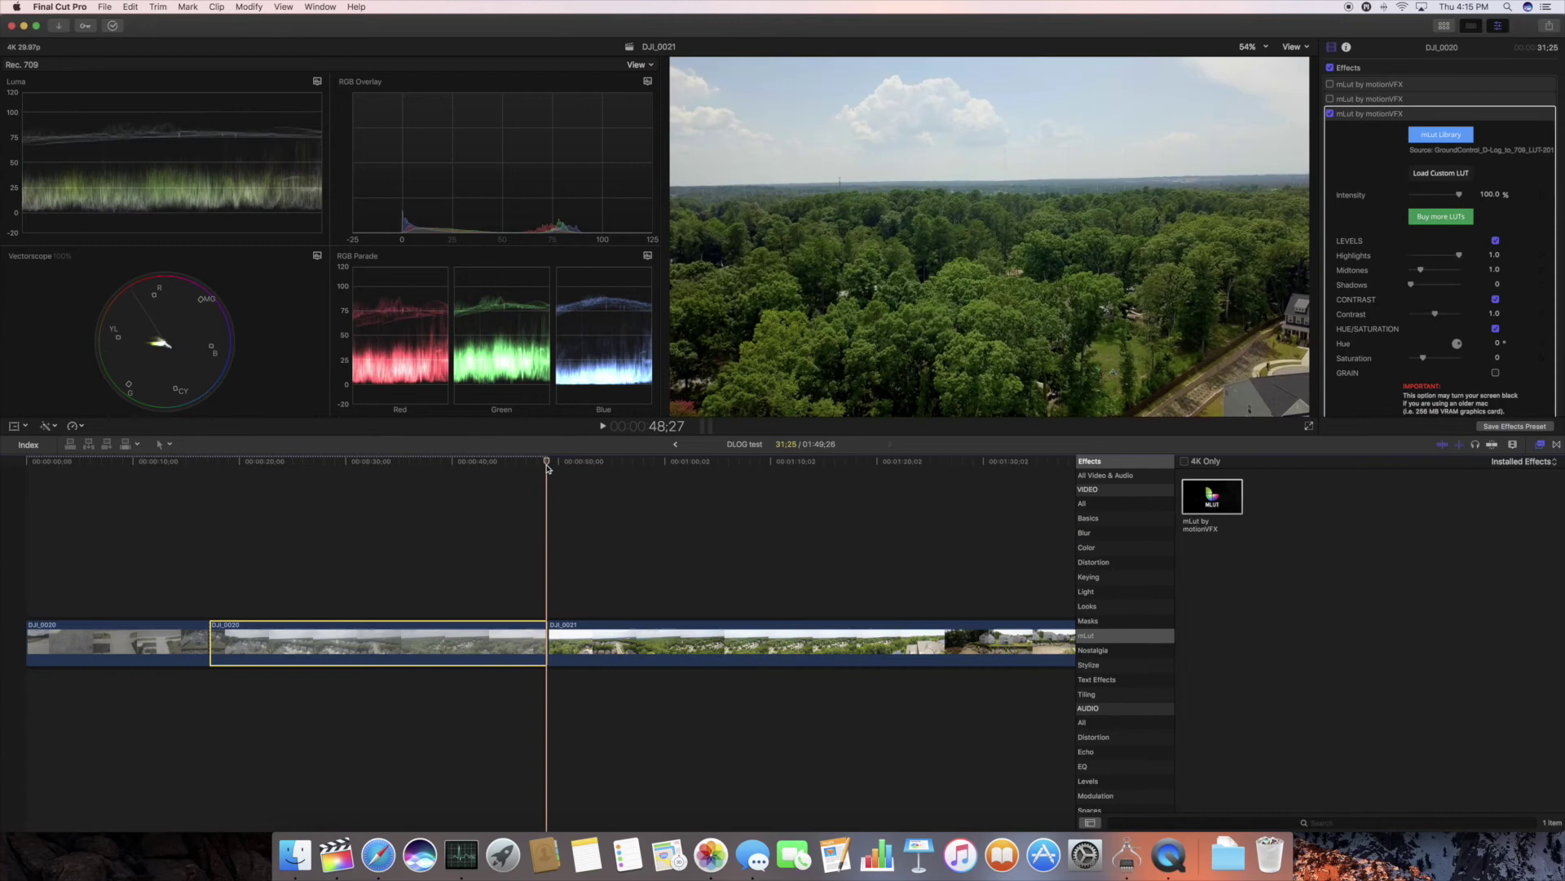
pyautogui.moveTo(558, 466); pyautogui.dragTo(565, 463)
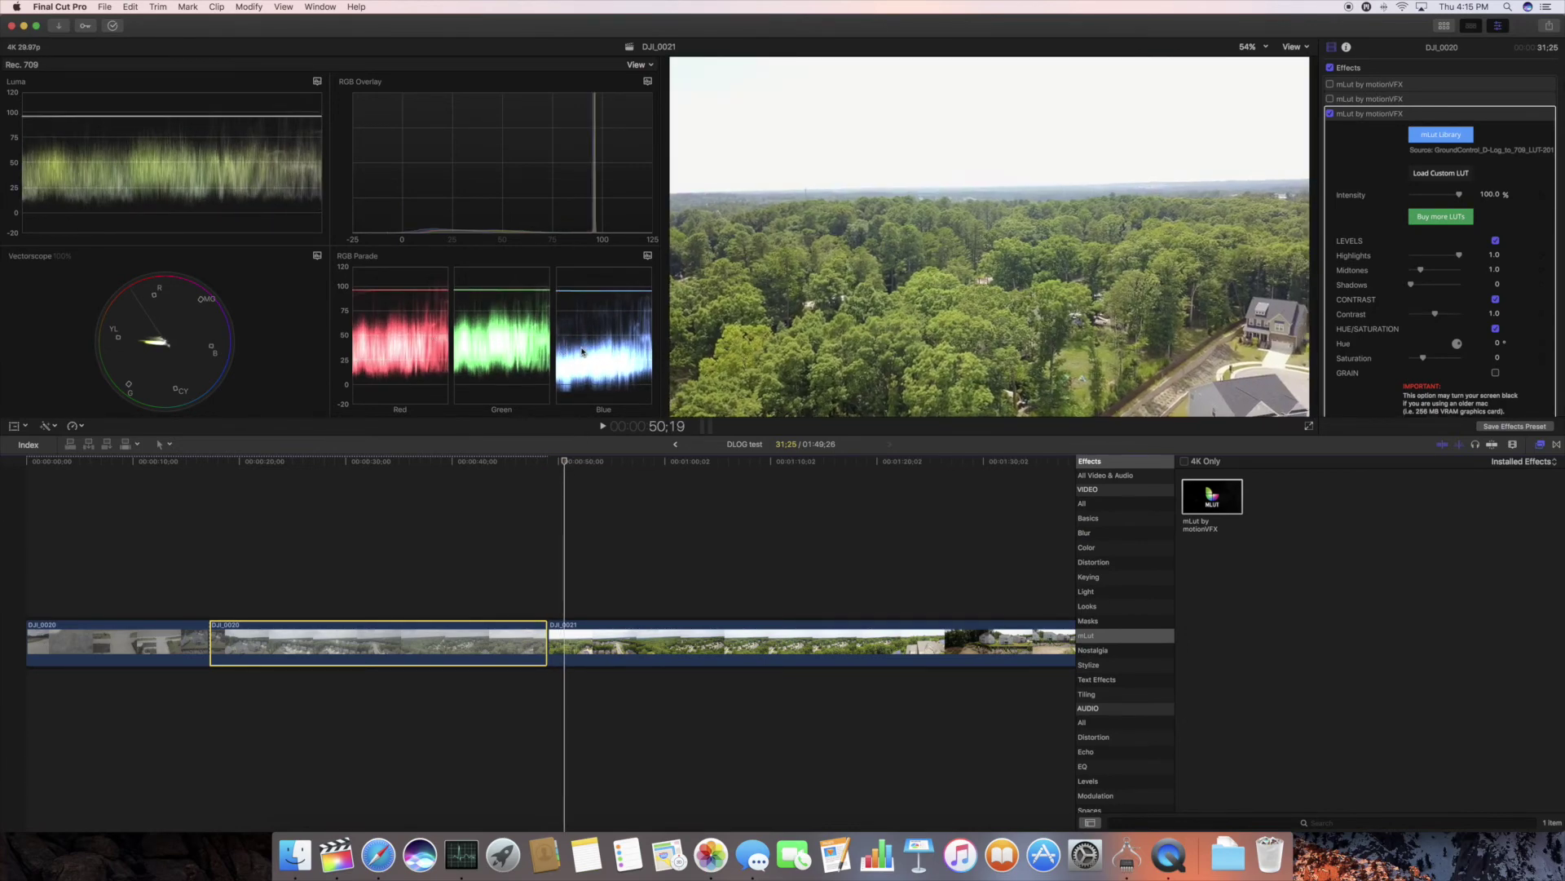
pyautogui.moveTo(564, 462); pyautogui.dragTo(520, 463)
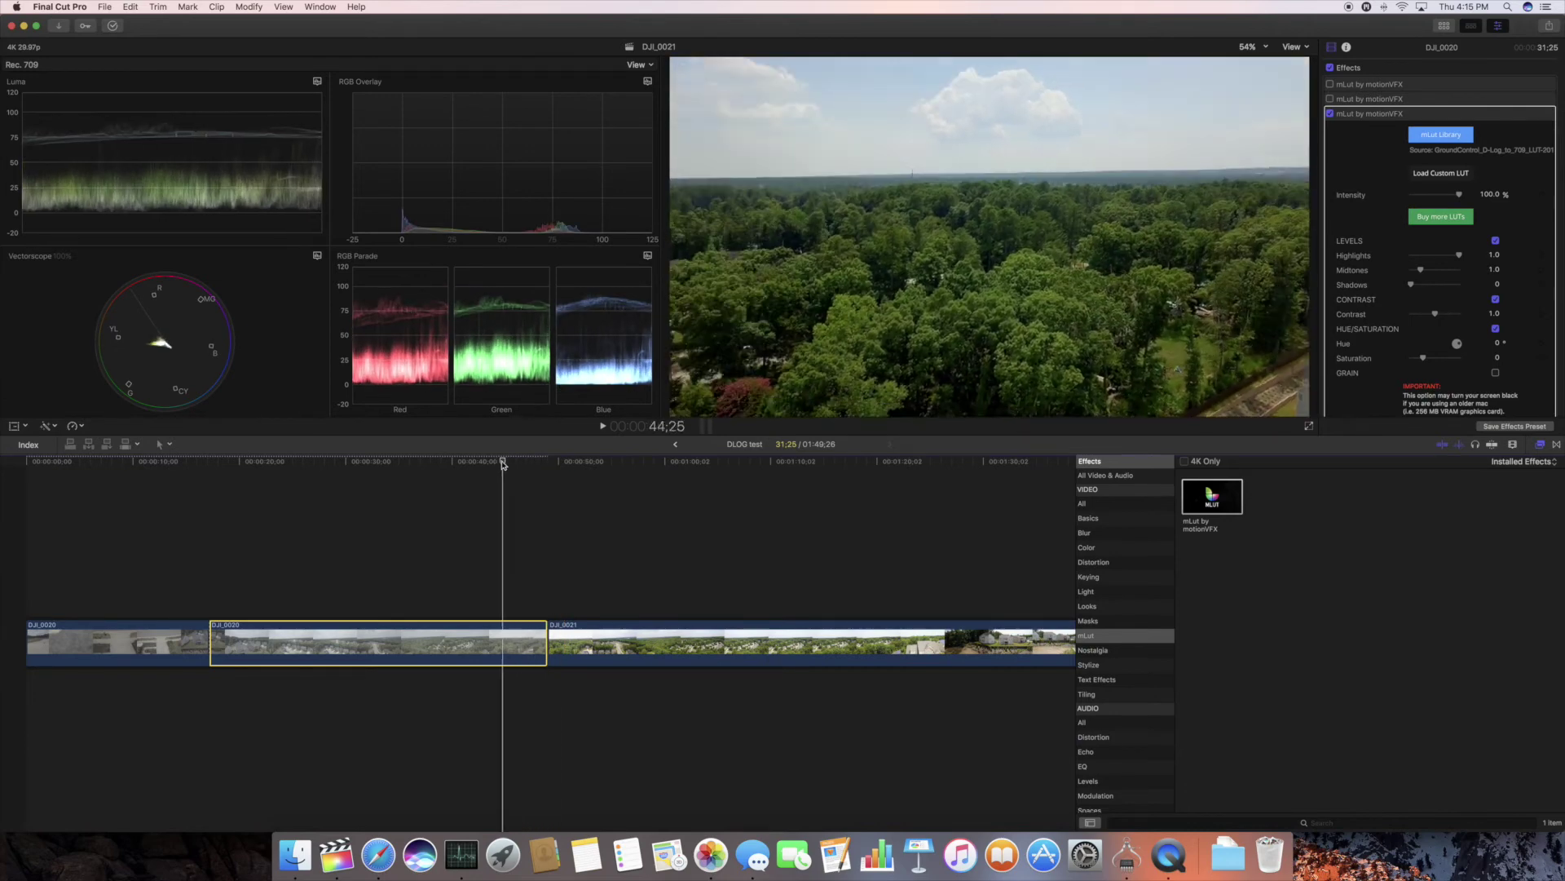
pyautogui.moveTo(502, 463); pyautogui.dragTo(501, 463)
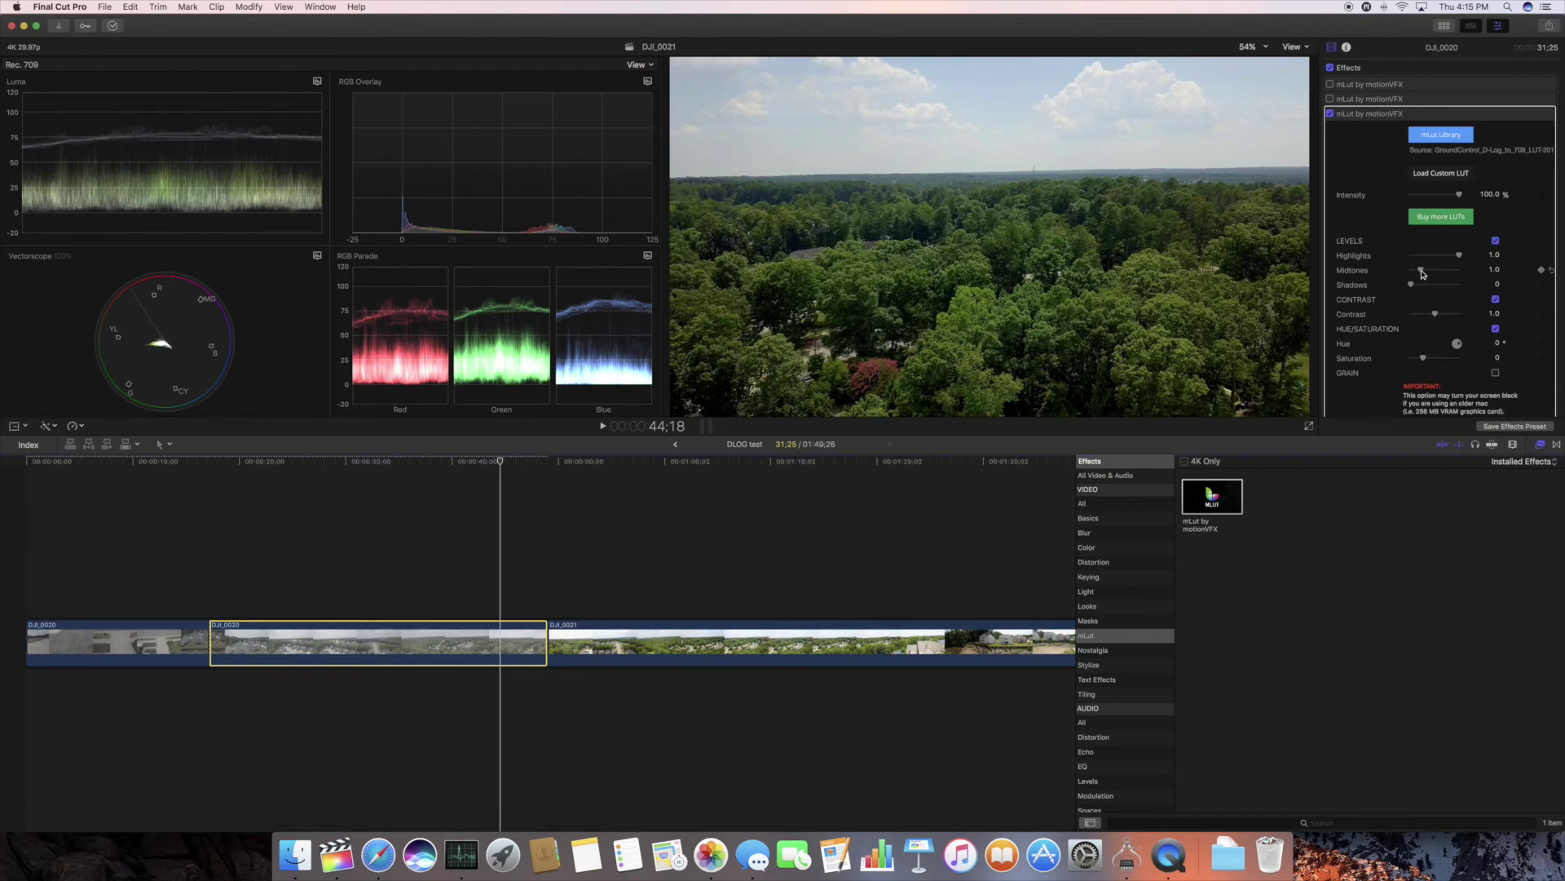
# - Raise the mLut Midtones to 1.29 and scrub DJI_0020 to check the brighter grade
pyautogui.moveTo(1423, 273); pyautogui.dragTo(1425, 274)
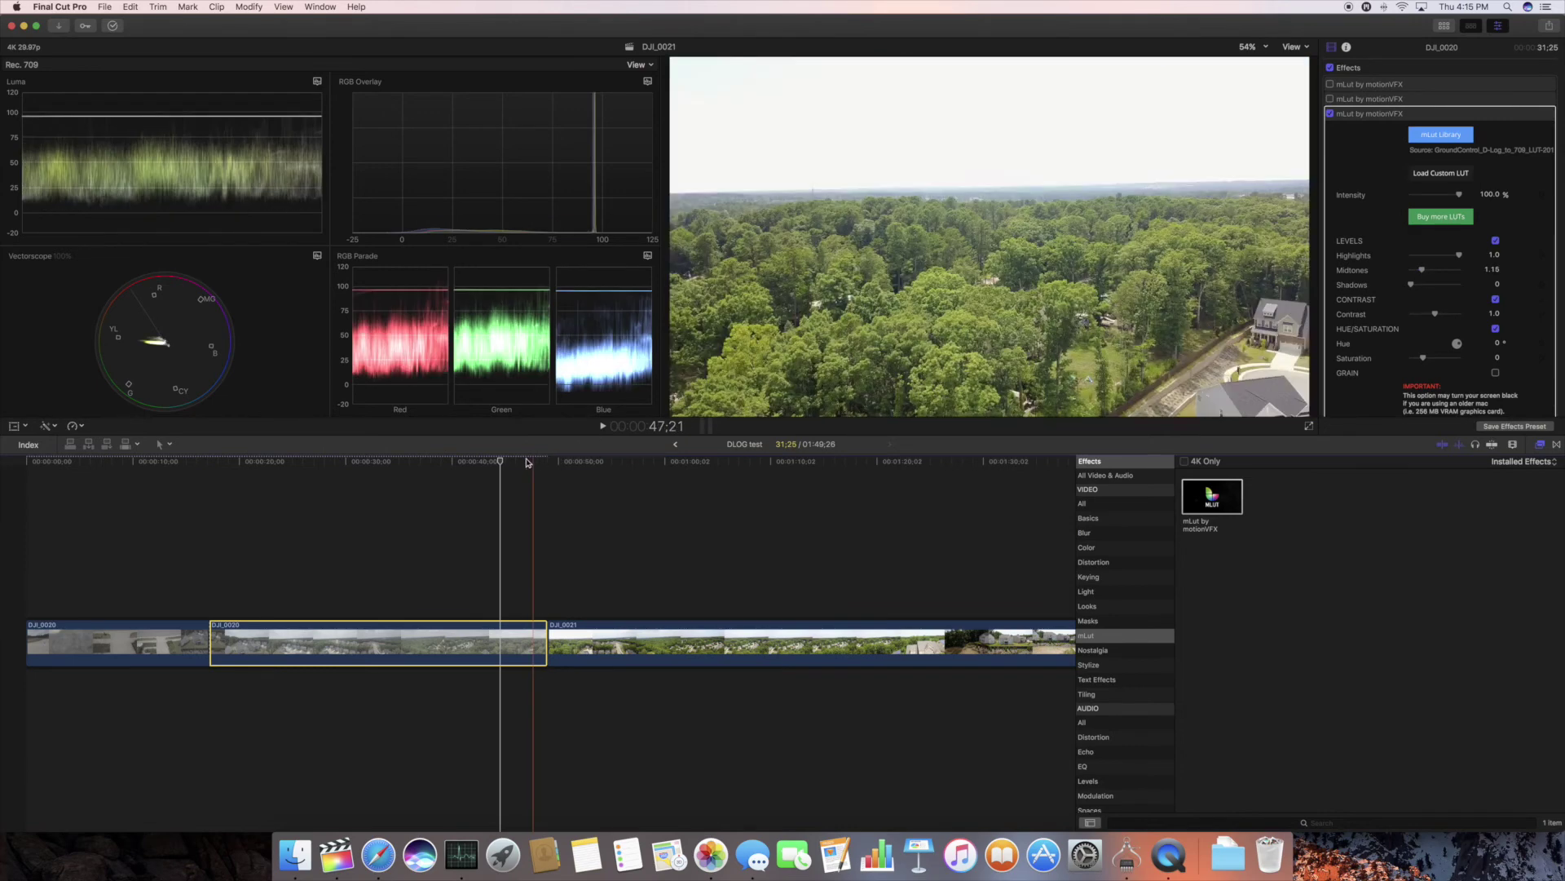
pyautogui.click(487, 462)
pyautogui.moveTo(487, 462); pyautogui.dragTo(346, 462)
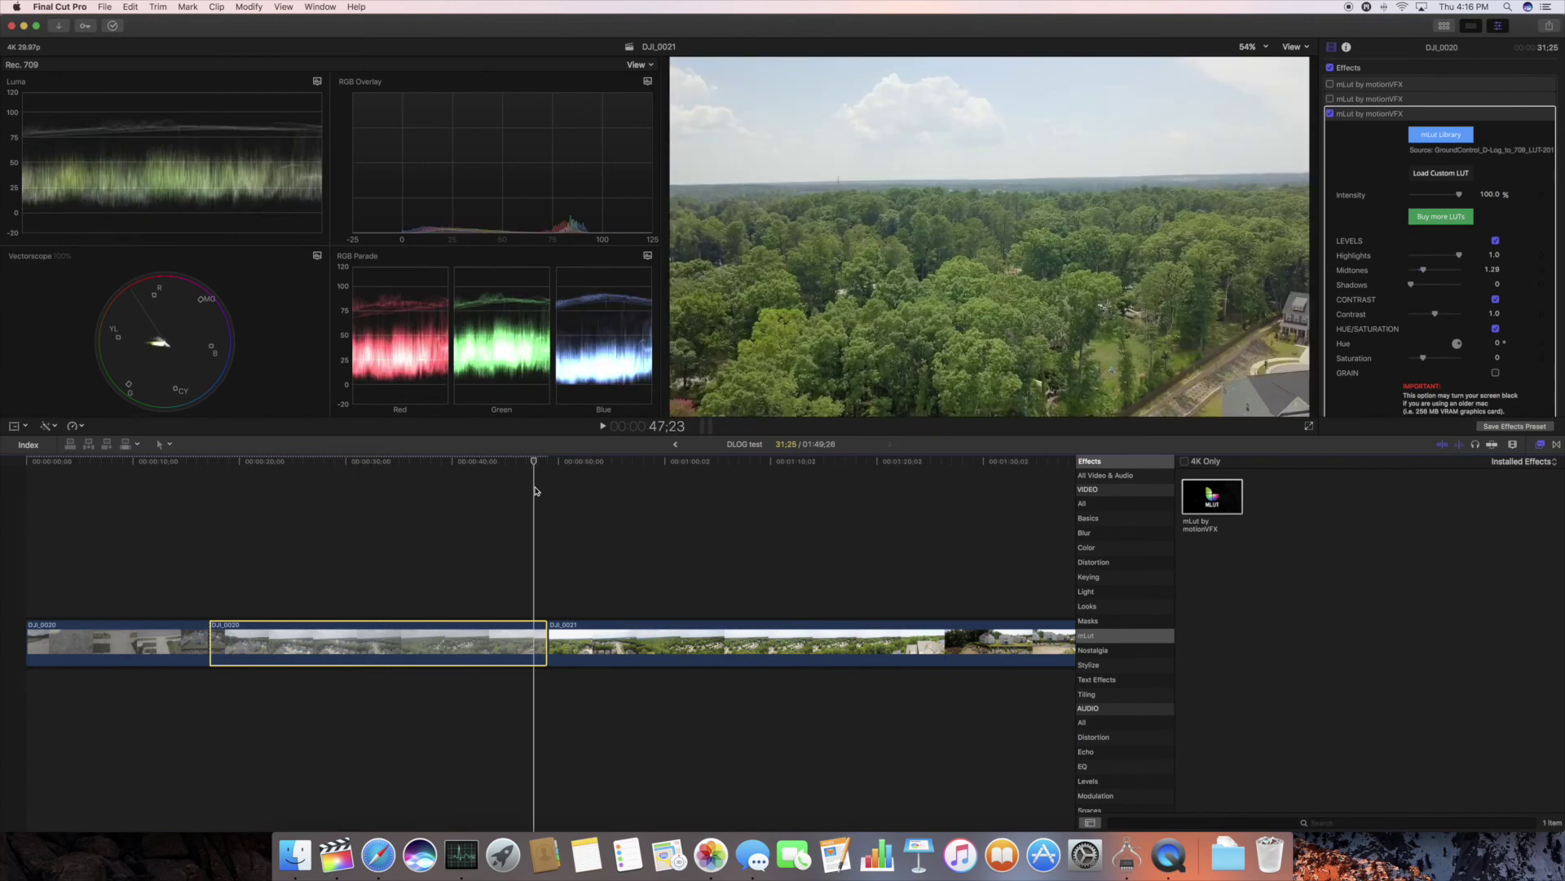
pyautogui.moveTo(535, 490)
pyautogui.mouseDown()
pyautogui.moveTo(568, 492)
pyautogui.moveTo(519, 492)
pyautogui.mouseUp()
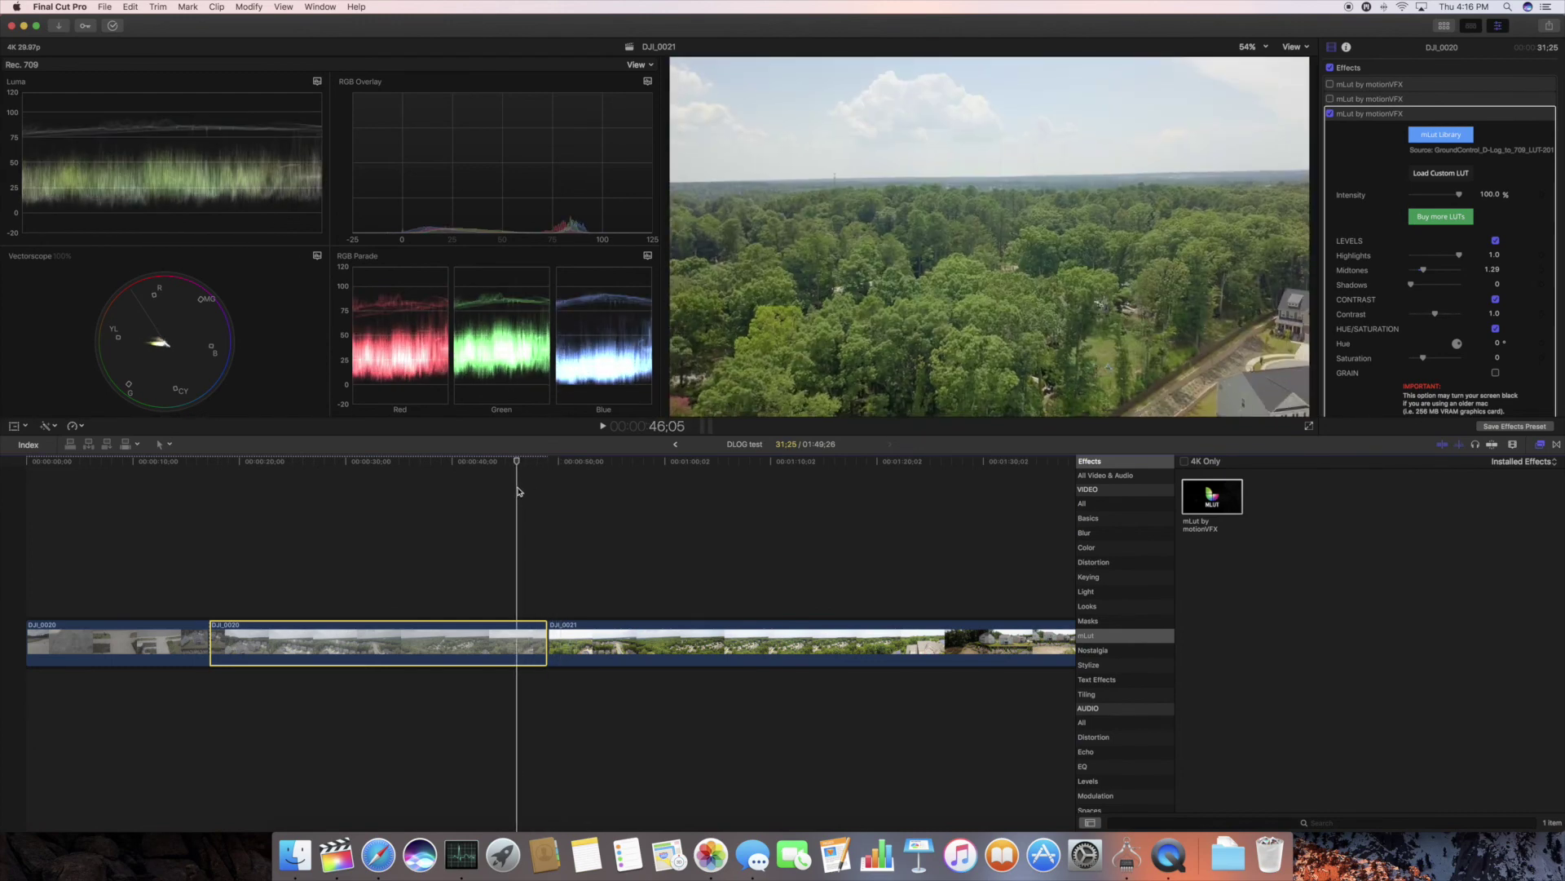
# - Return to the Ground Control page in Safari and highlight the recommended (-1,-3,-3) D-Log settings
pyautogui.click(378, 855)
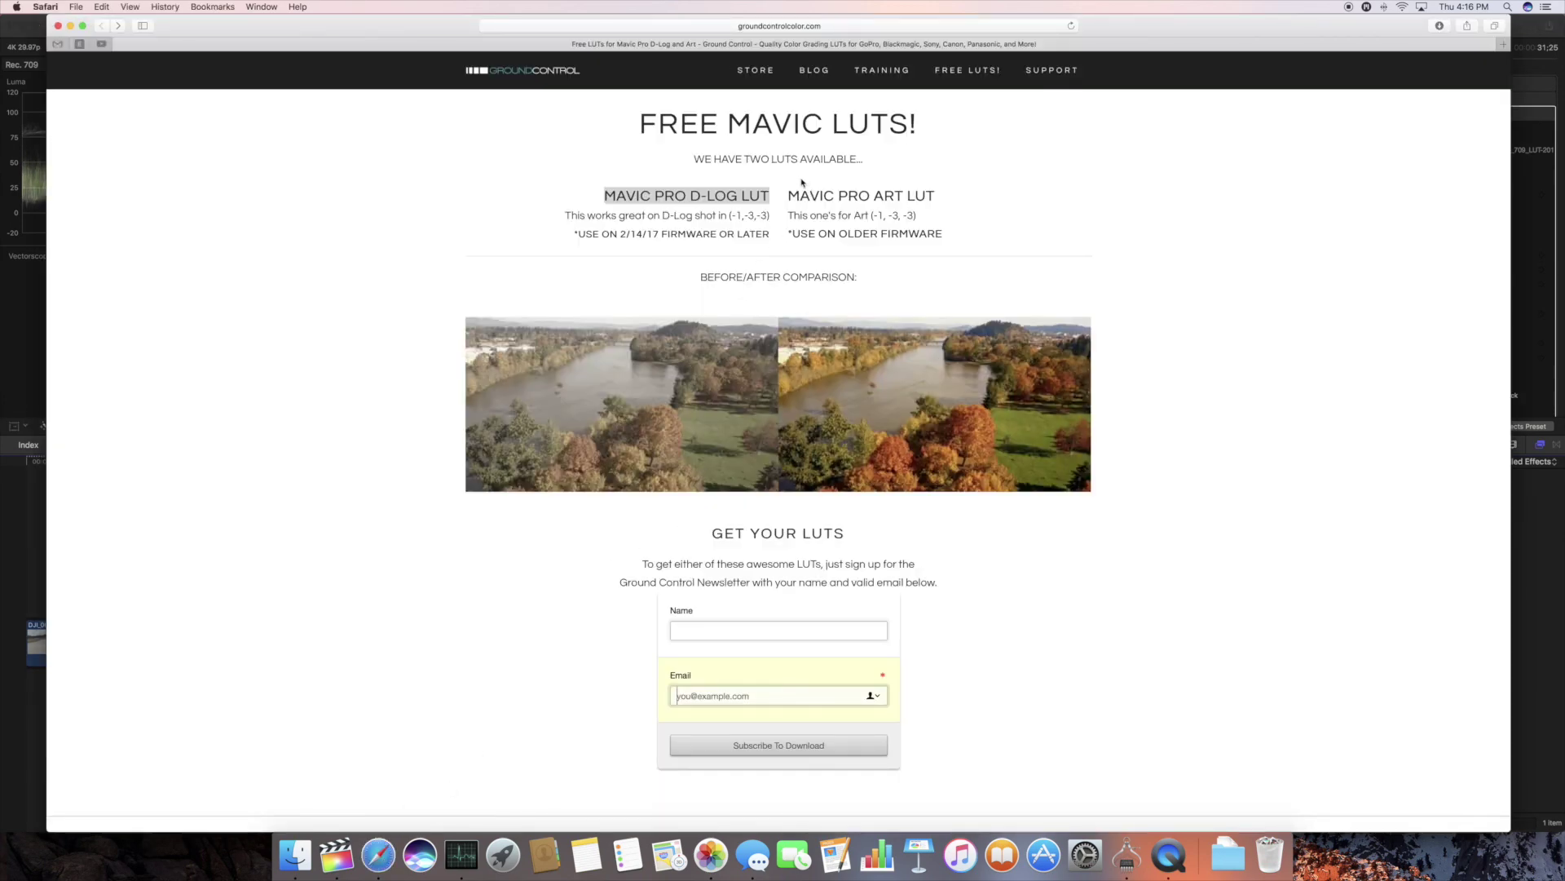
pyautogui.moveTo(663, 216); pyautogui.dragTo(769, 217)
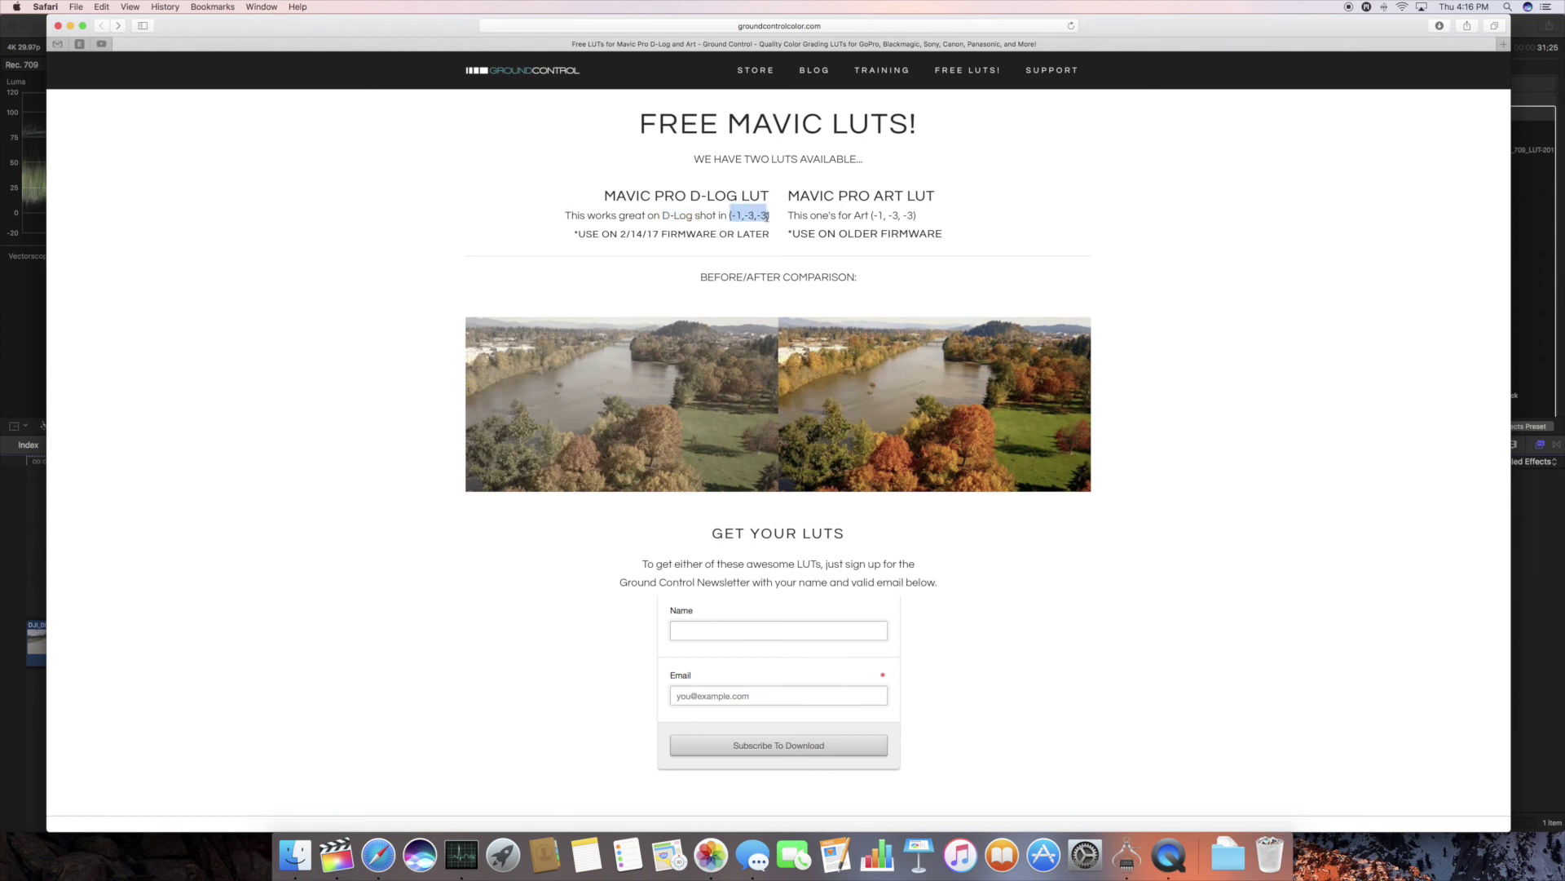